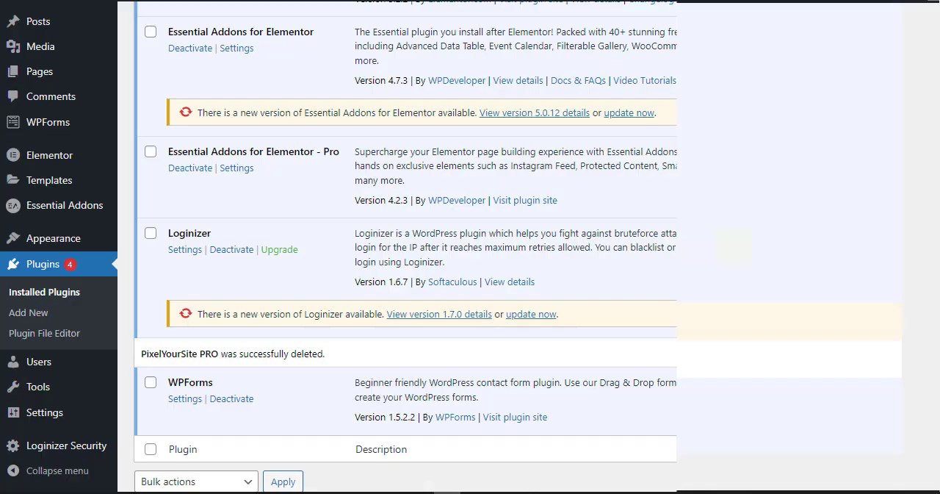
Search the WordPress plugin directory for "pixel cat", and install and activate Pixel Cat – Conversion Pixel Manager.
scroll(295, 110, up, 10)
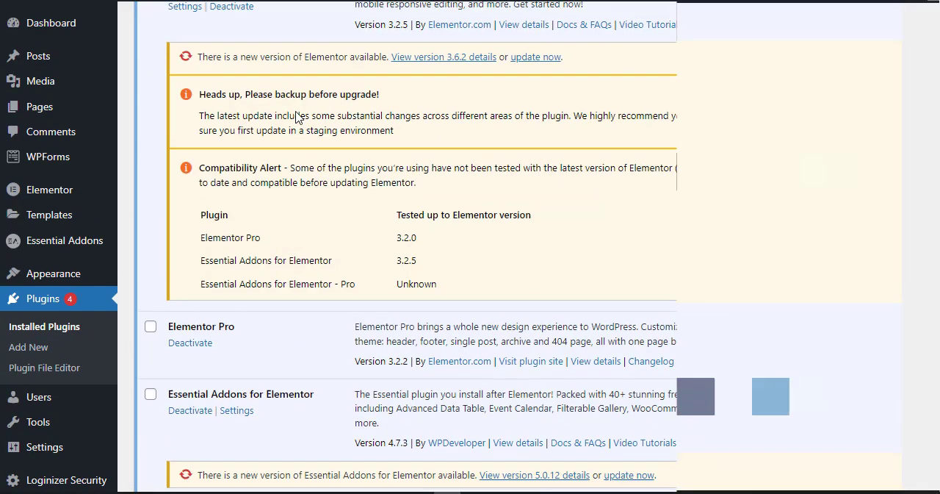
click(209, 28)
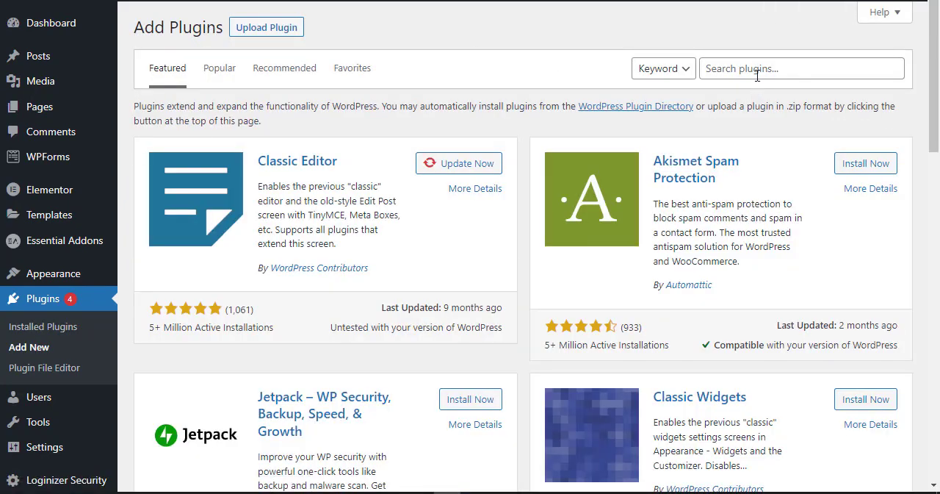
click(761, 68)
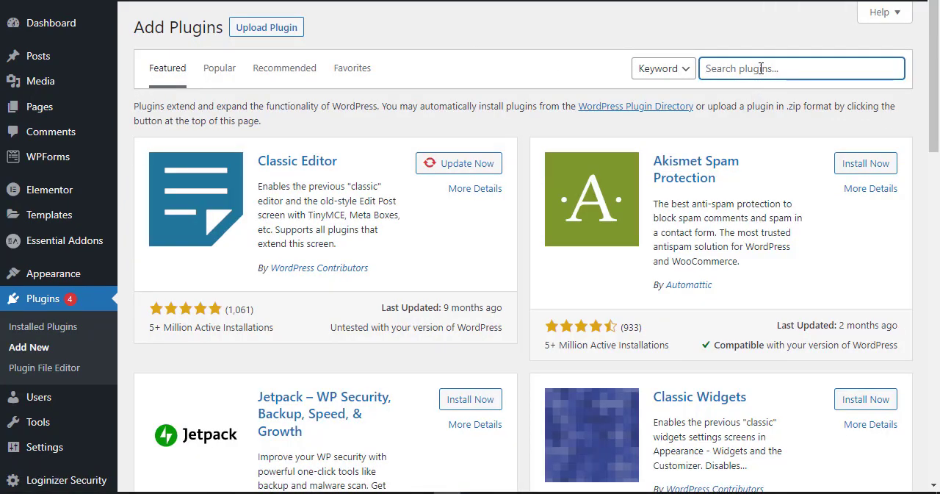
text(pixel cat)
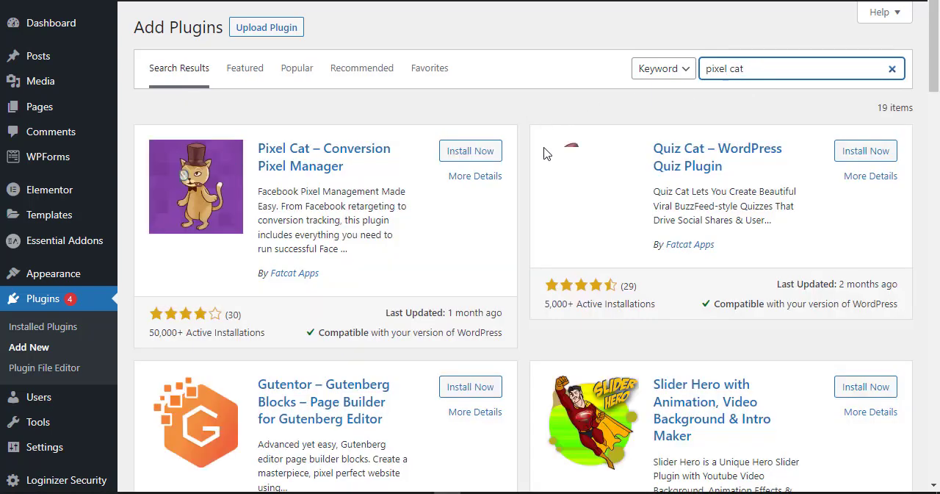
click(481, 156)
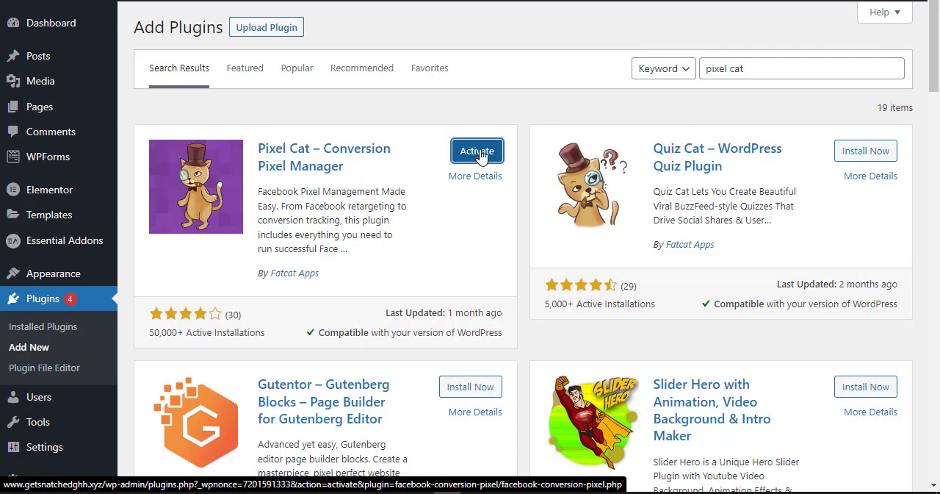
click(458, 152)
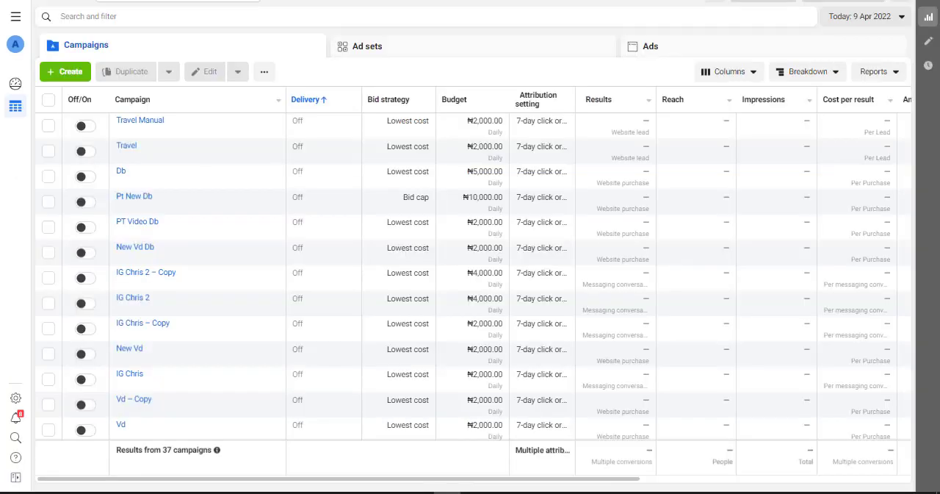
Switch to Facebook Ads Manager and open Events Manager in a new browser tab.
click(16, 16)
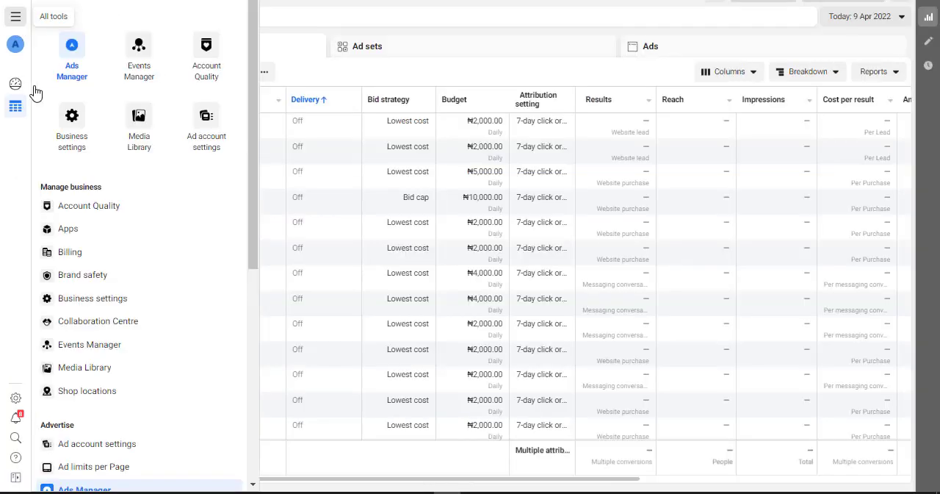
right_click(141, 59)
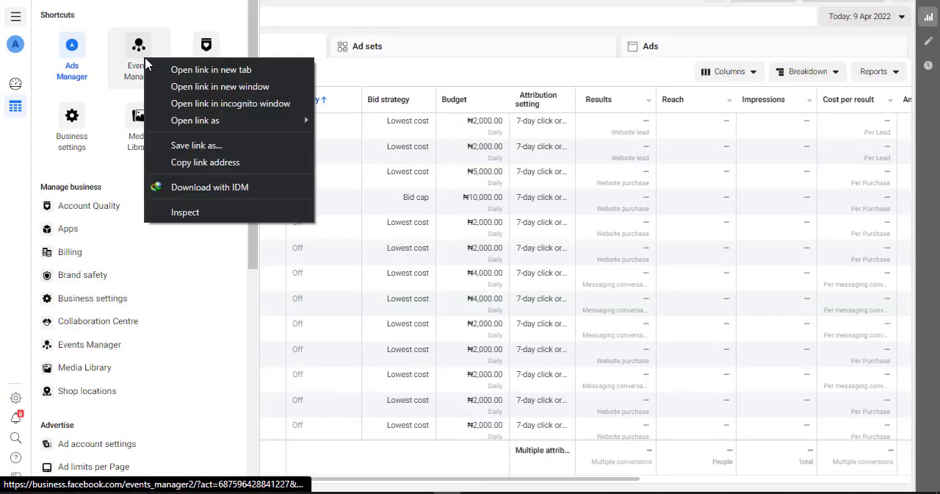
click(199, 63)
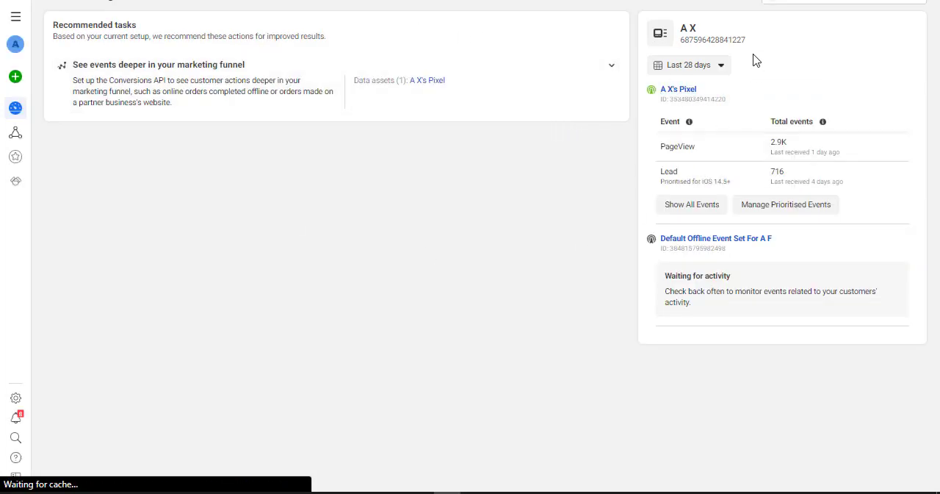
Copy the ID of the ad account's website pixel from the Events Manager overview.
click(678, 90)
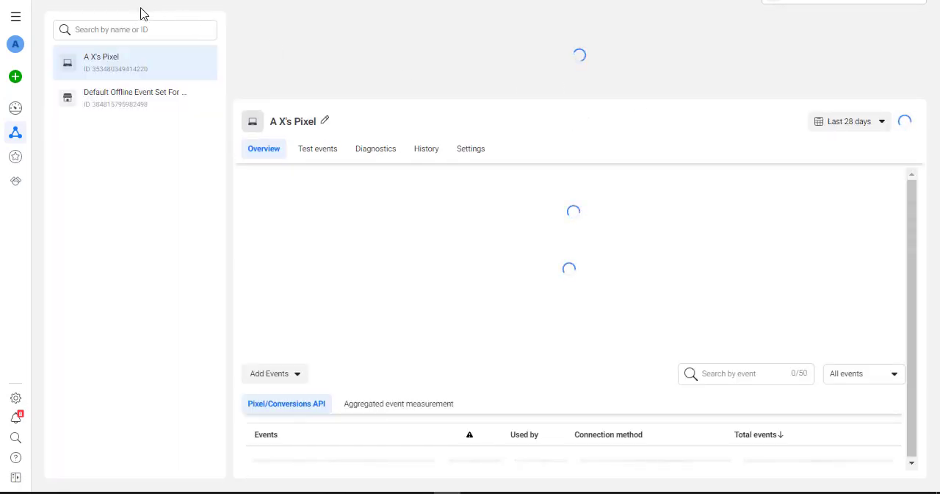
key(alt+Left)
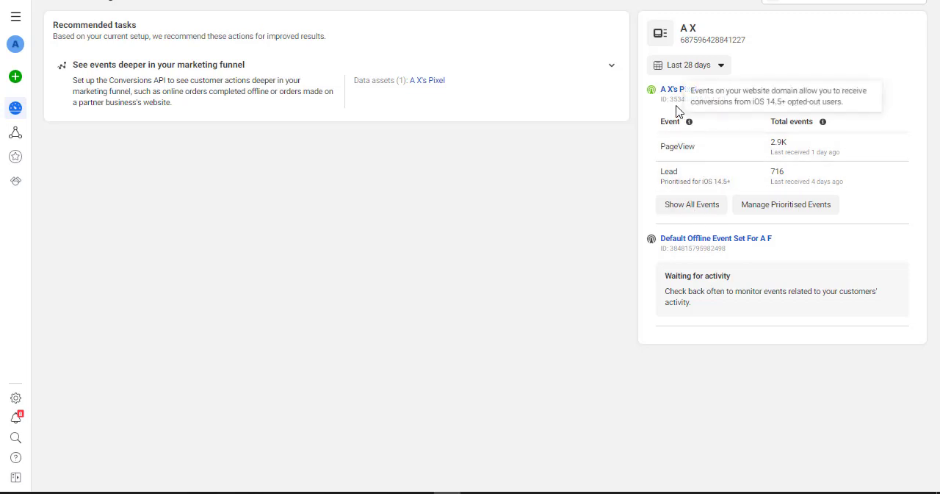
drag(671, 102, 725, 98)
right_click(712, 101)
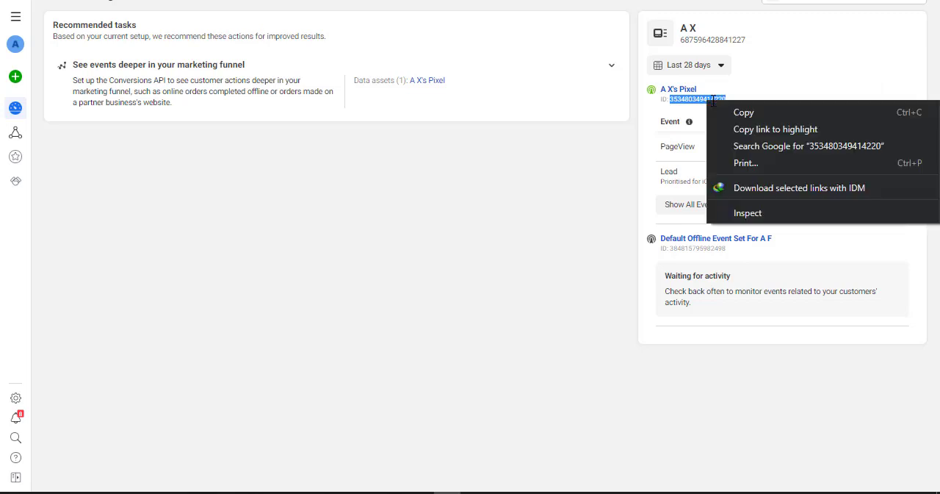
click(739, 111)
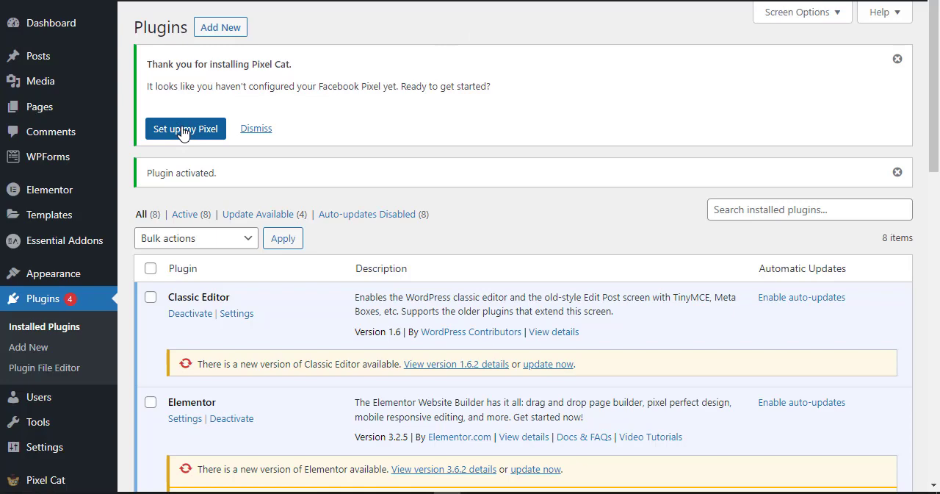
Switch to WordPress and add a Facebook Pixel in the Pixel Cat settings using the copied pixel ID.
click(183, 132)
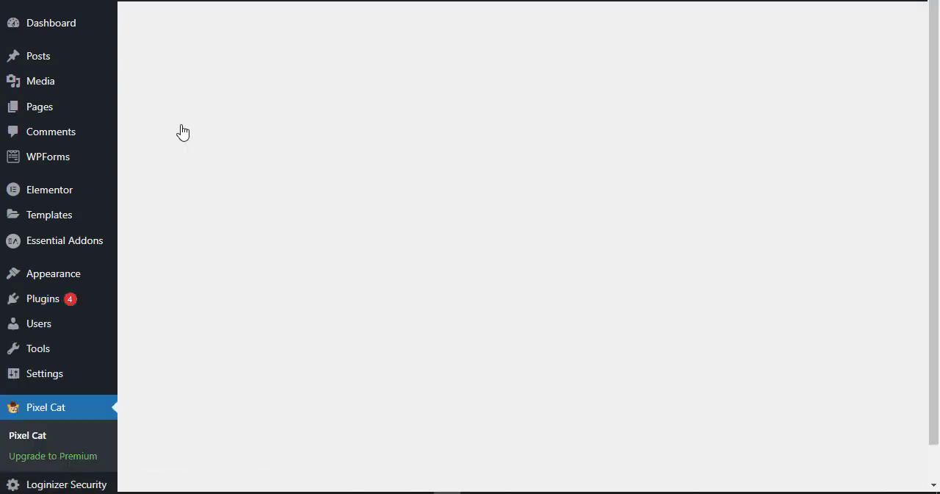
click(185, 206)
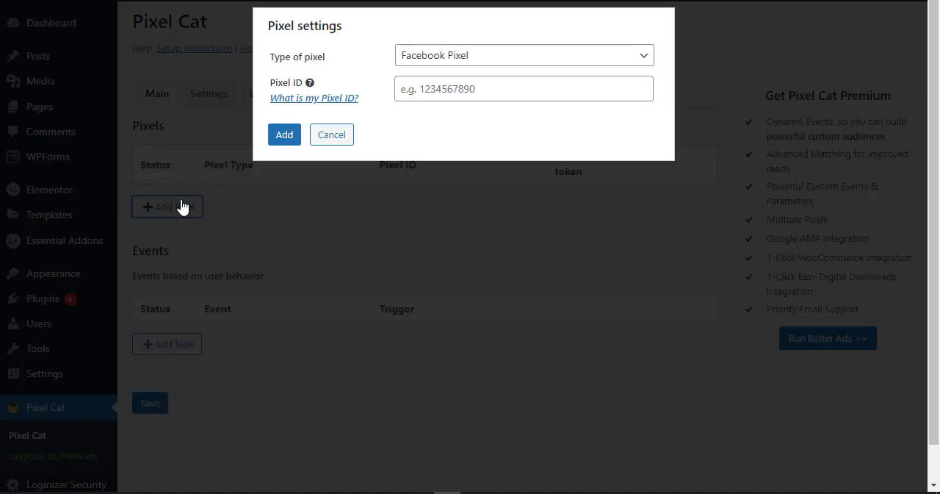
click(469, 91)
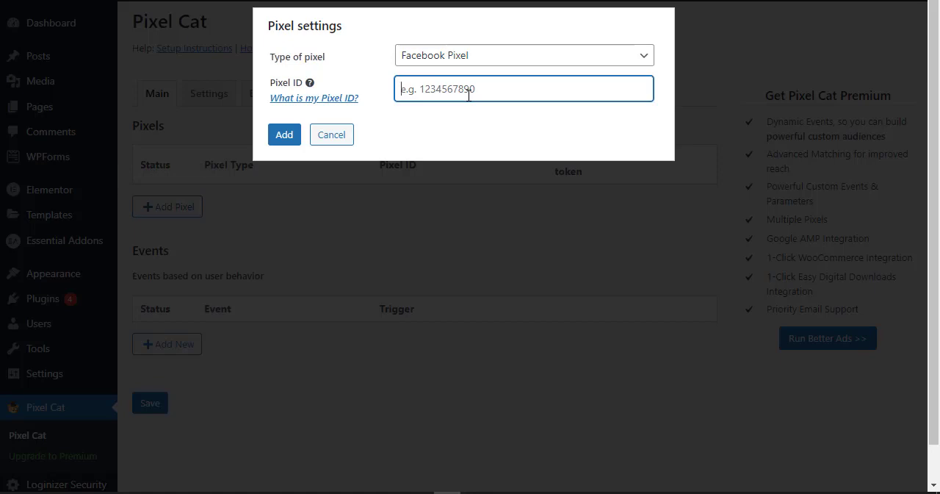
key(ctrl+v)
click(284, 134)
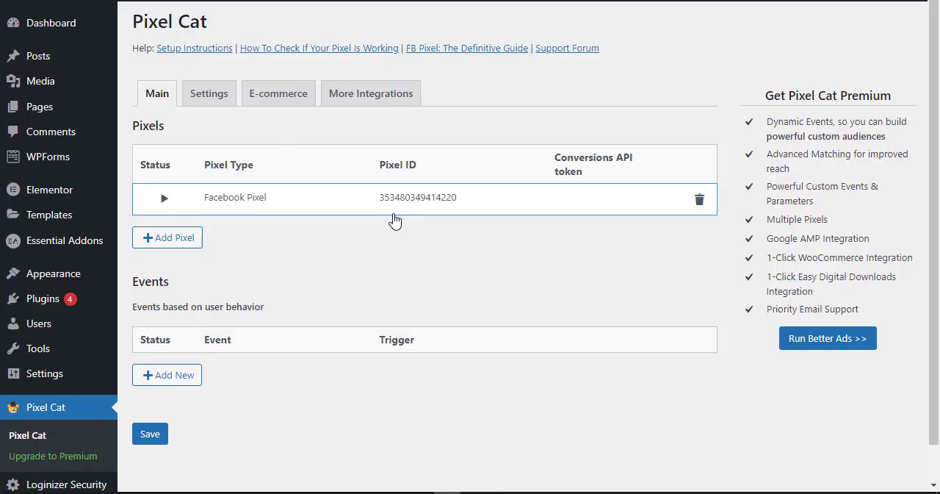
Start a new Page Visit event for Page 17 - Checkout and set its event type to Purchase.
click(165, 376)
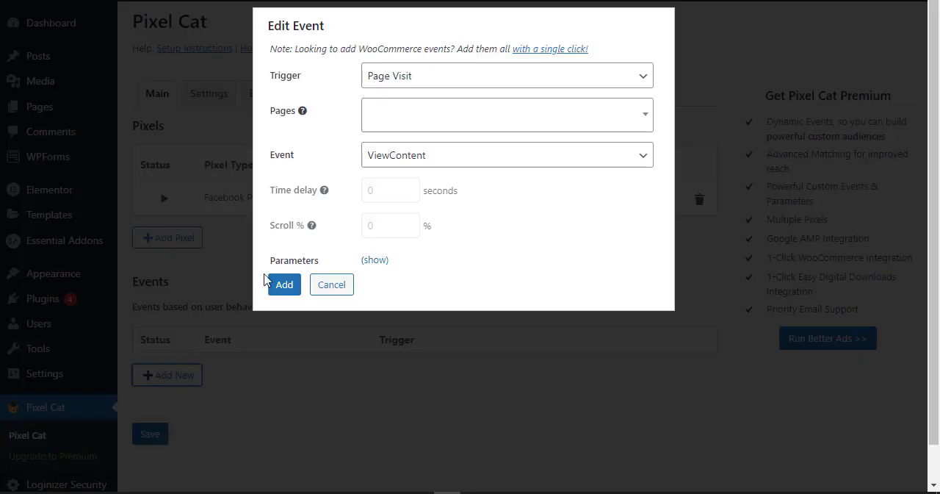
click(402, 124)
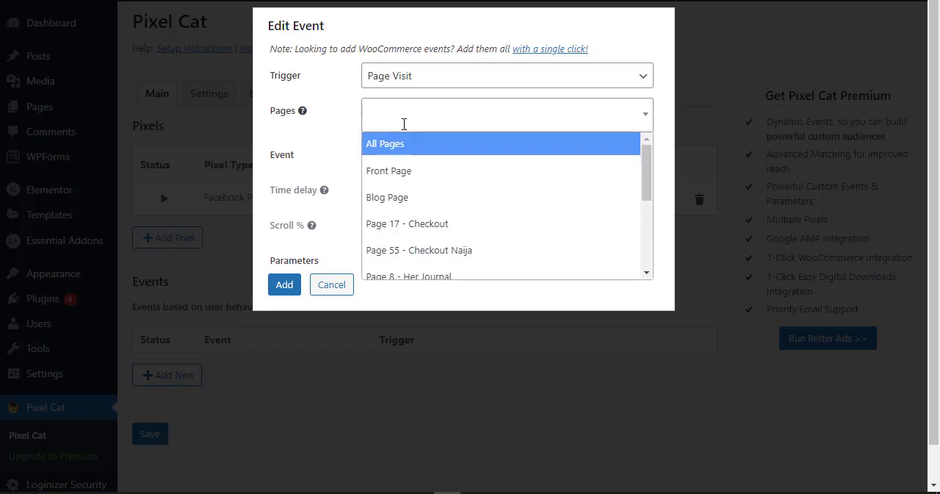
click(448, 237)
click(468, 162)
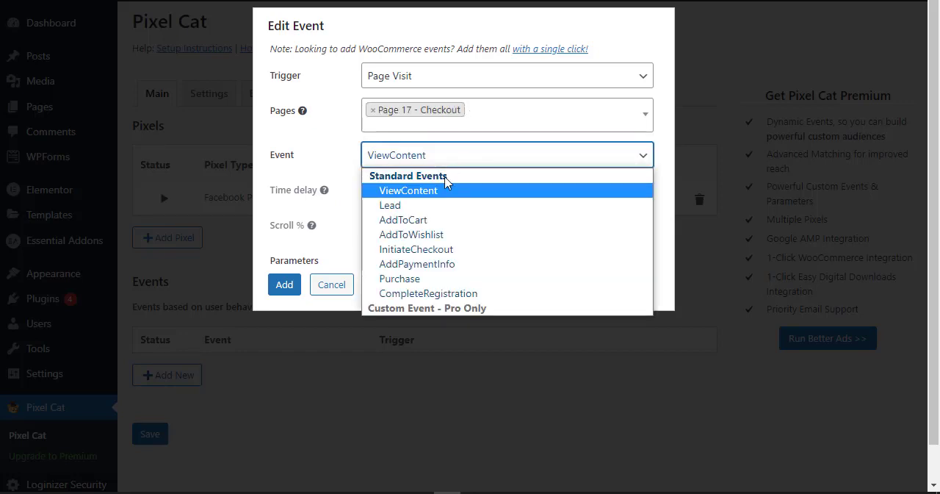
click(446, 278)
Set the event's value to 15000 and currency to NGN, add the event and save the Pixel Cat settings.
click(411, 321)
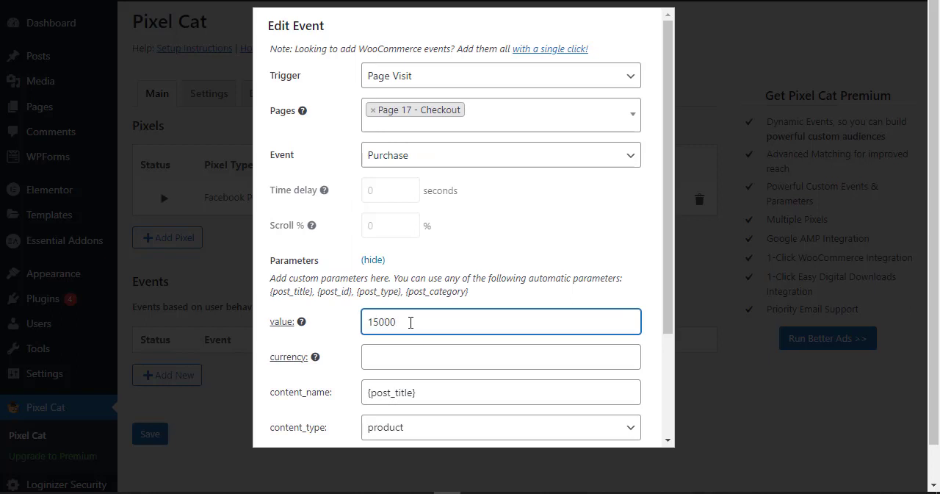
click(407, 357)
text(NGN)
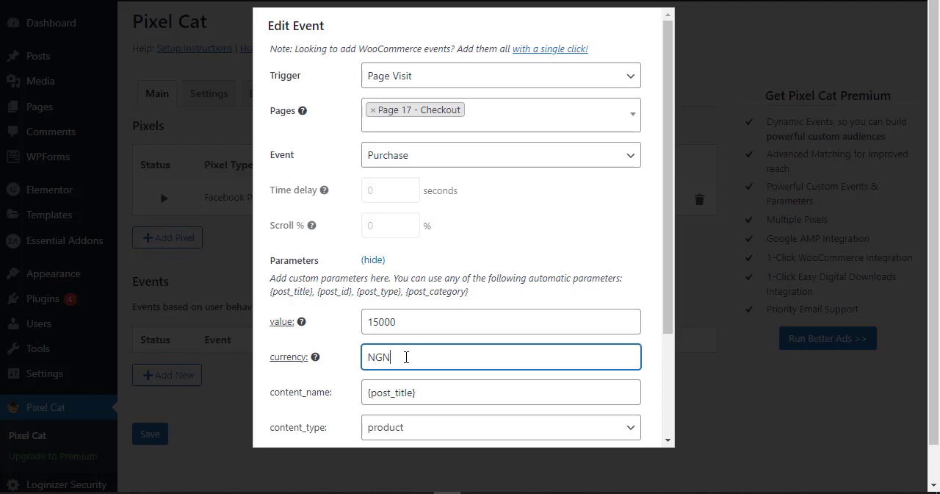
scroll(407, 357, down, 3)
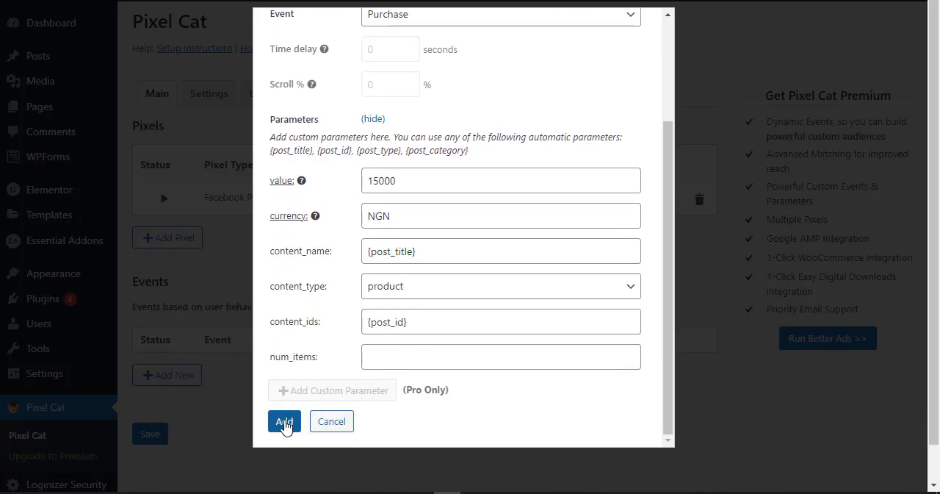
click(285, 420)
click(151, 466)
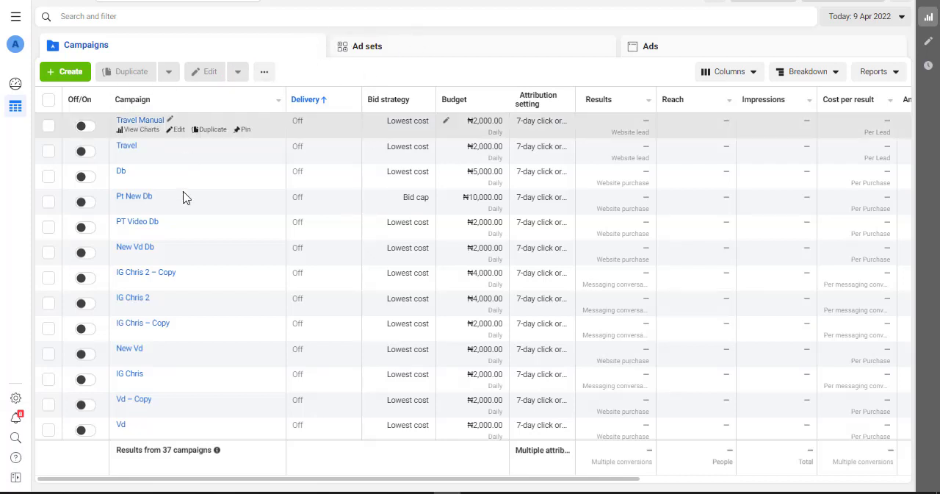
In Ads Manager, open ad 4 of the Instagram campaign copy with the ₦4,000 daily budget and examine its tracking settings.
click(48, 278)
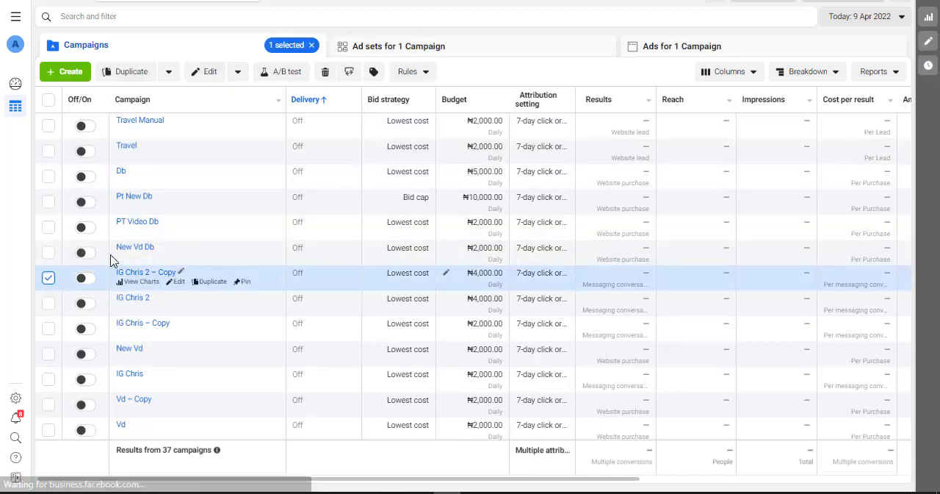
click(662, 50)
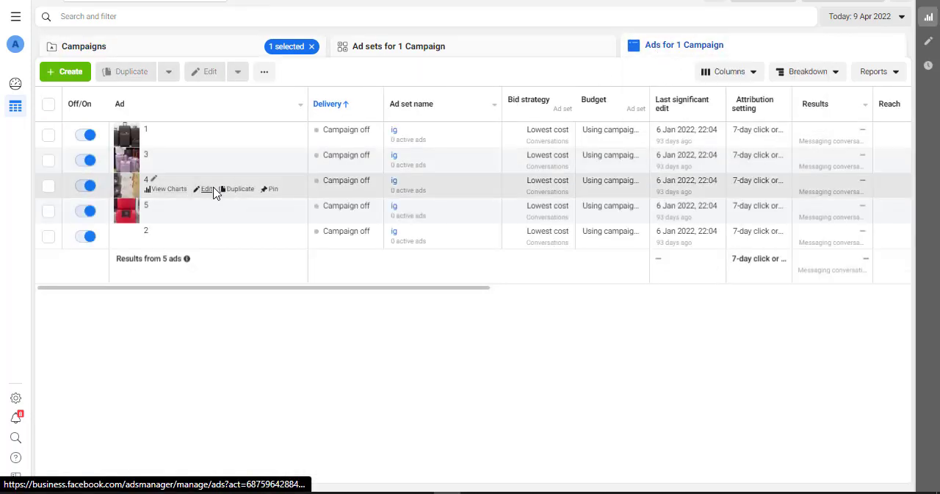
click(206, 190)
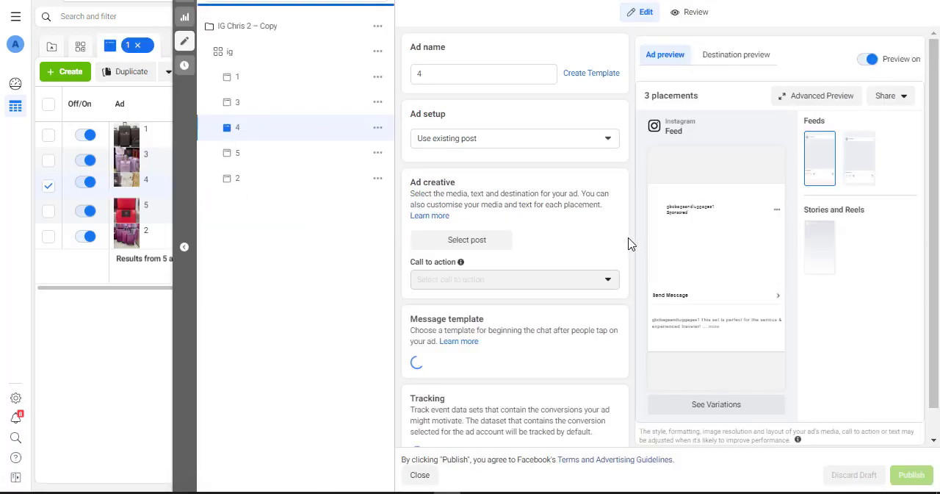
scroll(629, 243, down, 3)
scroll(628, 244, down, 3)
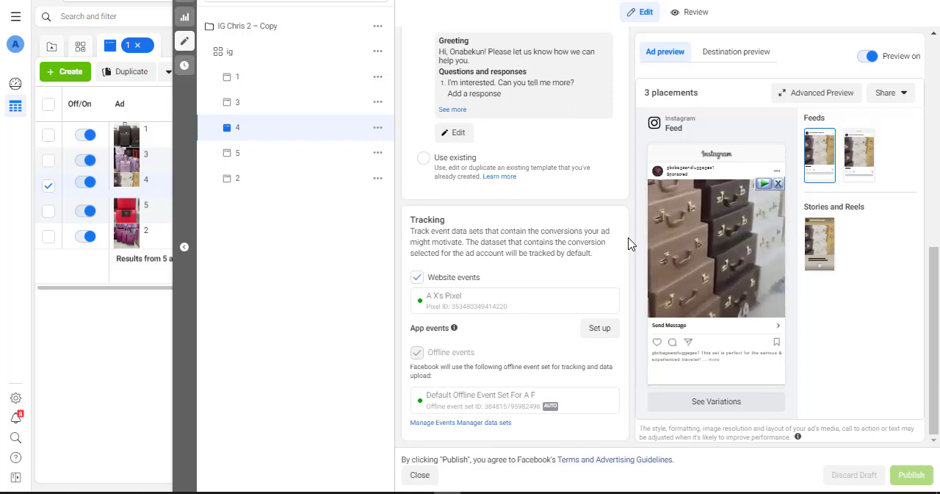
Turn website events tracking off and on again for ad 4, and discard the draft.
click(454, 283)
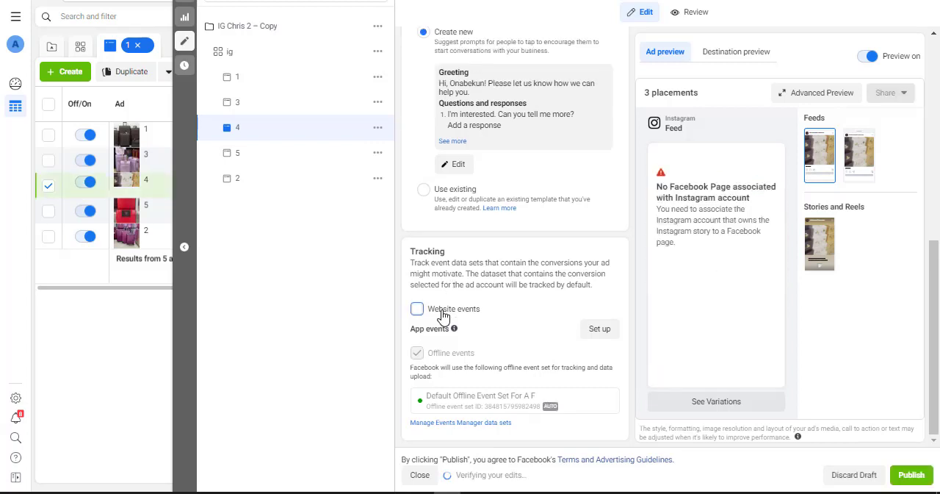
click(442, 311)
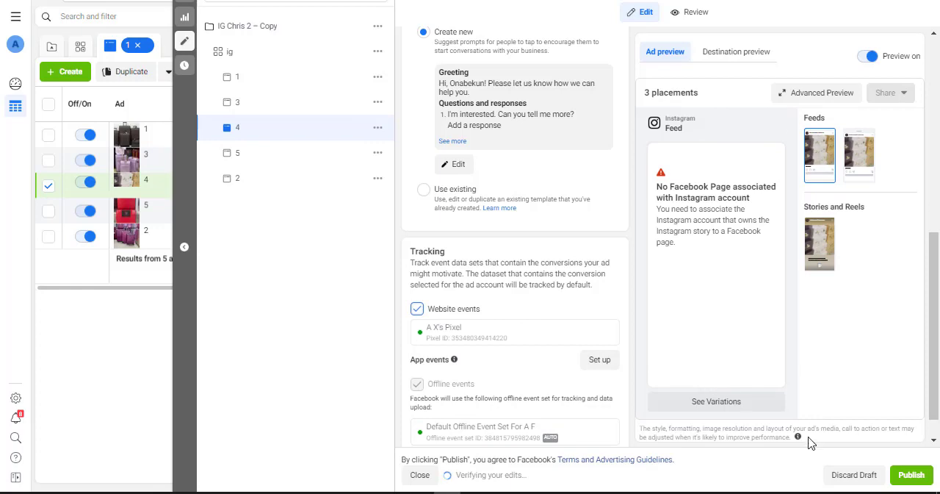
click(852, 474)
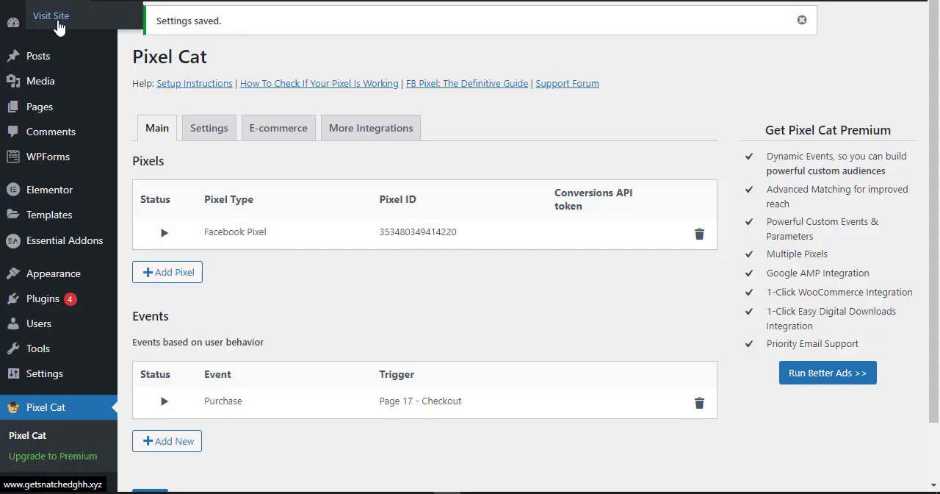
right_click(56, 18)
click(109, 108)
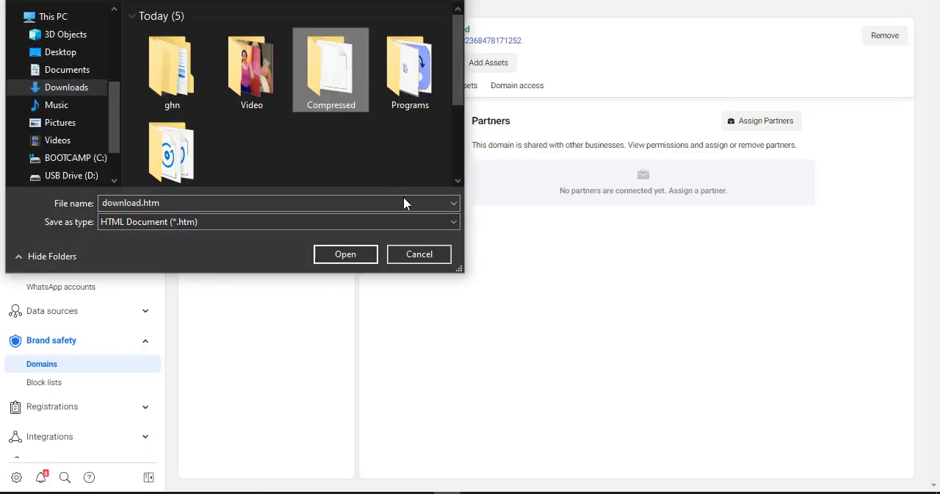
click(428, 260)
click(331, 34)
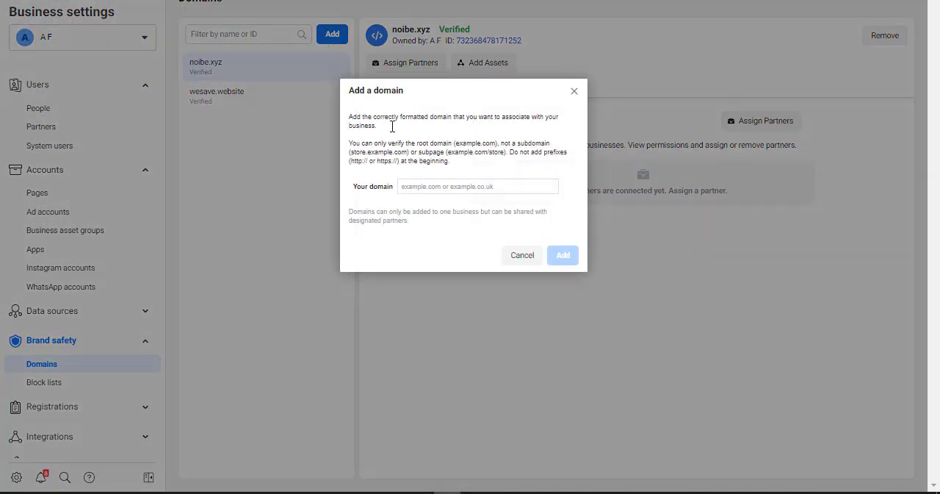
click(424, 187)
key(ctrl+v)
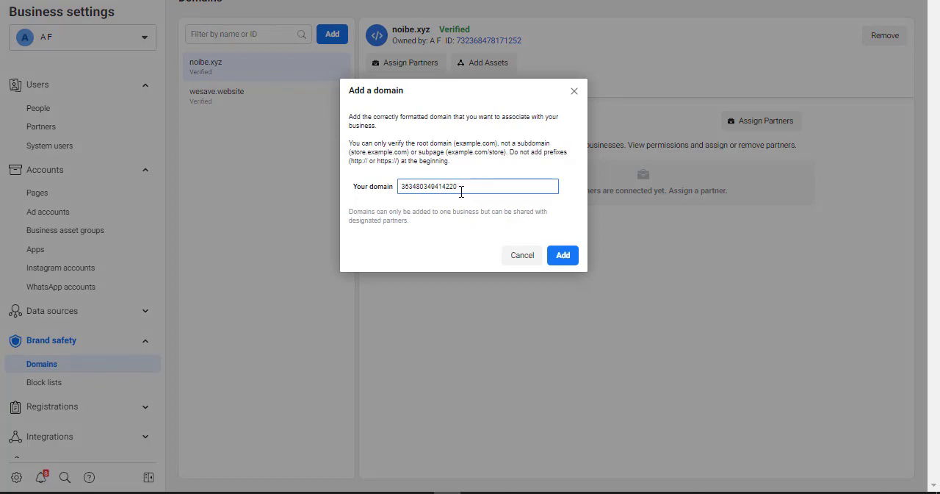
key(ctrl+z)
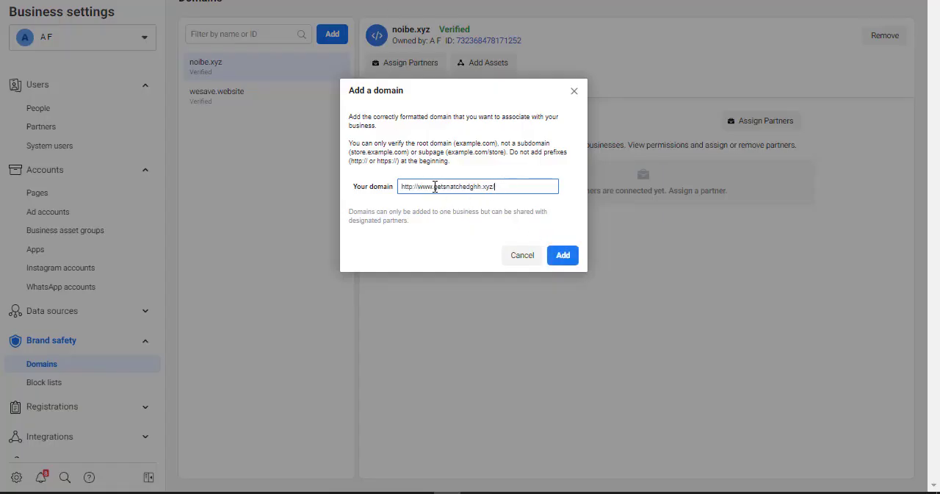
key(BackSpace)
key(BackSpace)
key(BackSpace)
key(BackSpace)
key(BackSpace)
key(BackSpace)
key(BackSpace)
key(BackSpace)
key(BackSpace)
key(BackSpace)
key(BackSpace)
key(BackSpace)
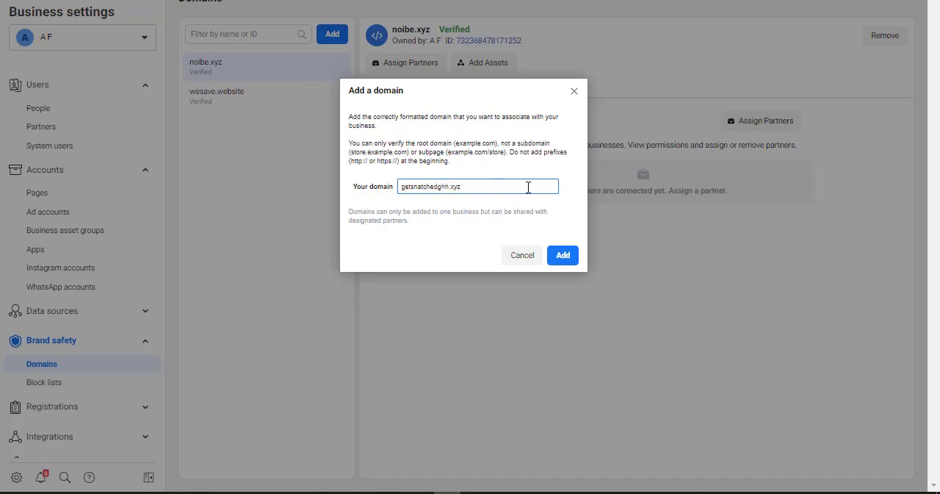
click(562, 256)
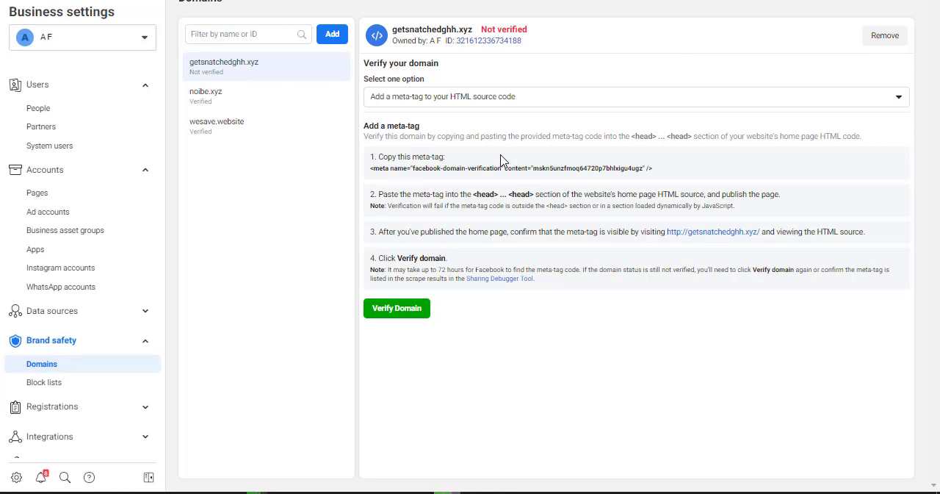
Copy the new domain's verification meta-tag and, in the WordPress admin, search for new plugins with the keyword header.
click(634, 173)
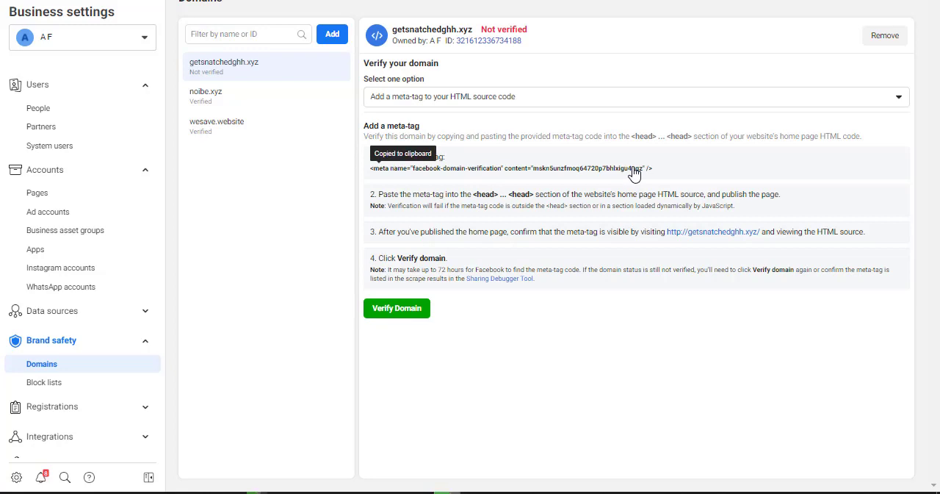
click(468, 2)
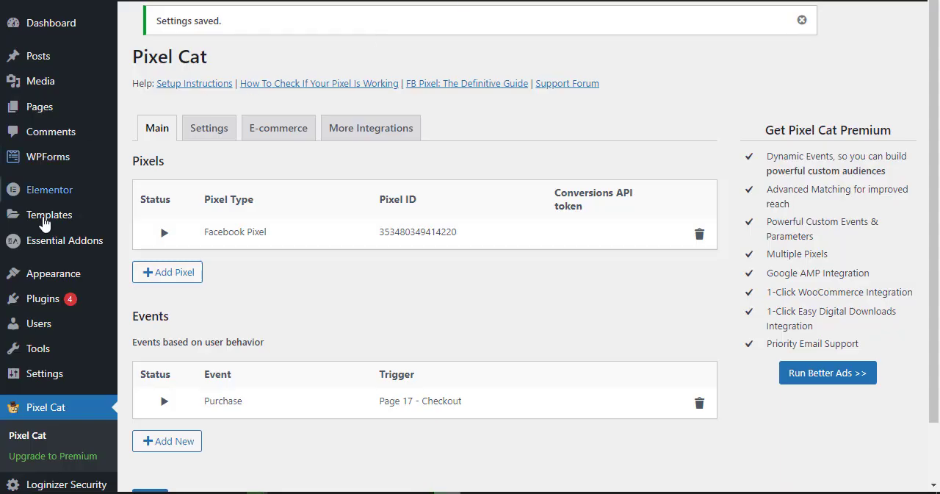
mouse_move(53, 307)
click(141, 319)
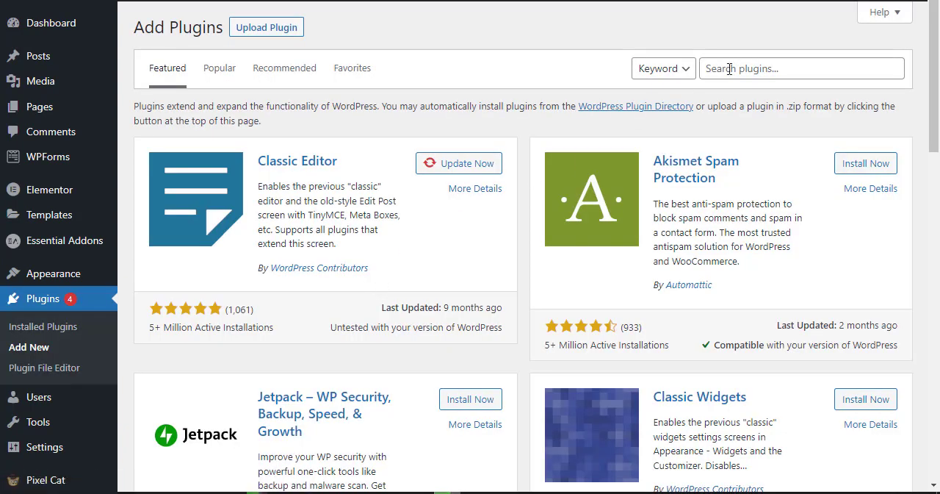
click(730, 68)
text(header)
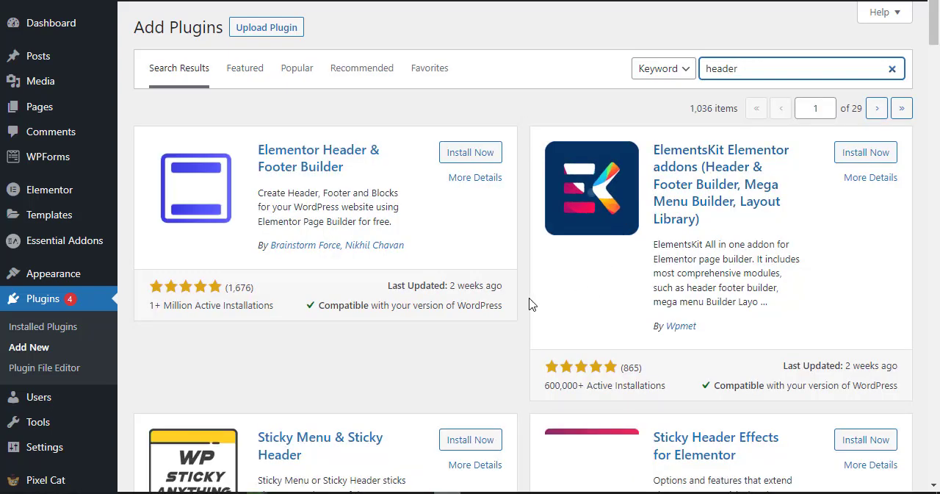
Install and activate the Insert Headers and Footers plugin by WPBeginner.
scroll(526, 298, down, 4)
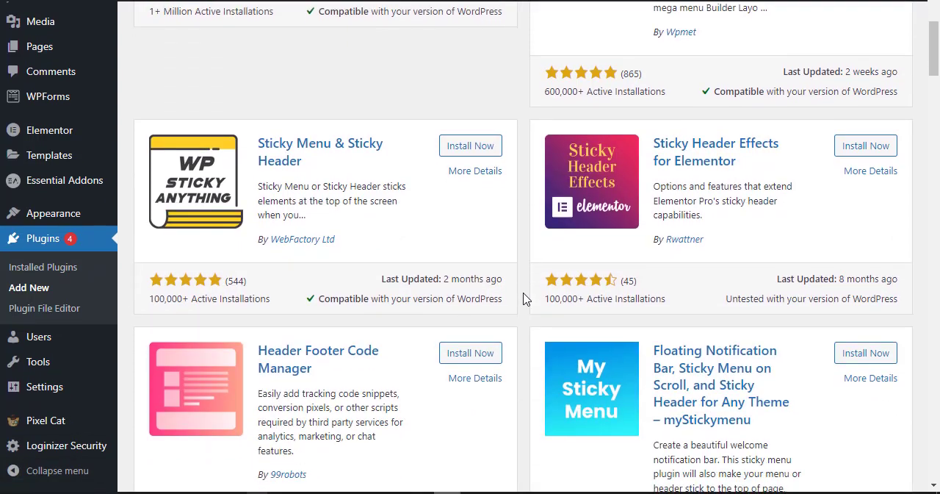
scroll(524, 298, down, 2)
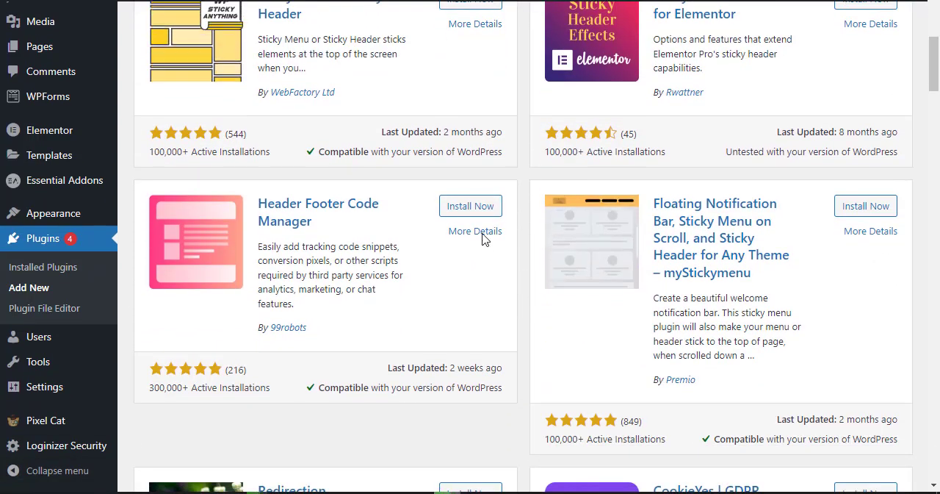
scroll(498, 225, down, 6)
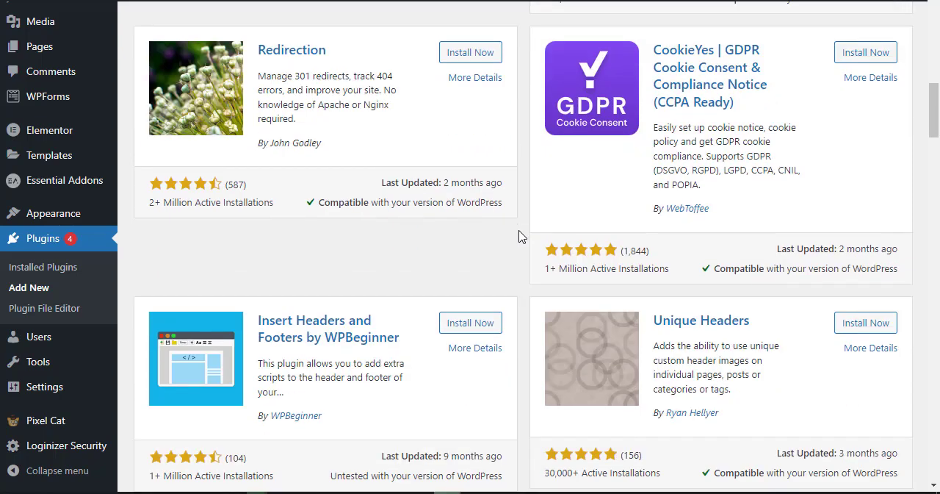
scroll(519, 235, down, 1)
click(473, 248)
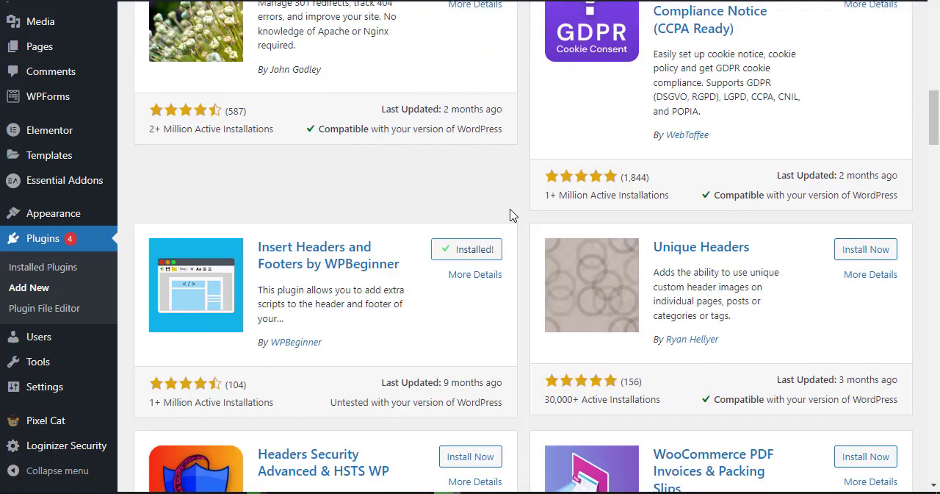
click(491, 253)
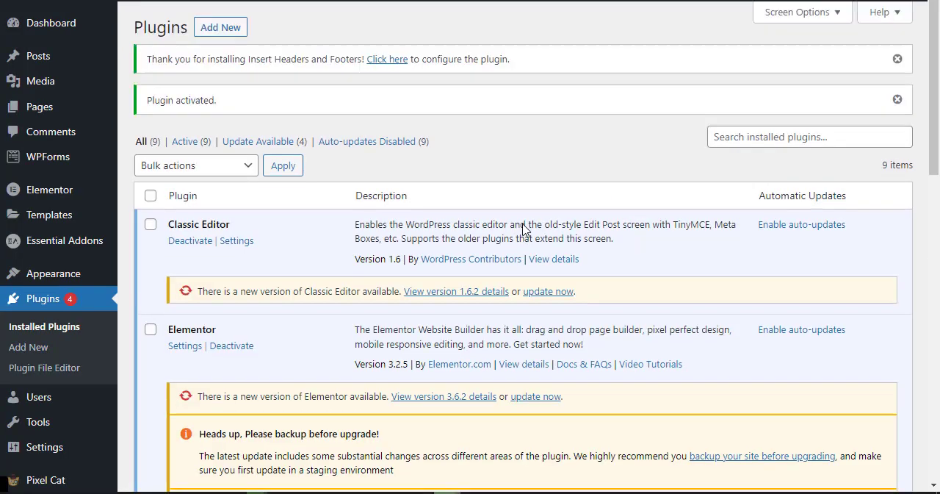
In the Insert Headers and Footers settings, paste the Facebook domain verification meta-tag into the header scripts and save.
scroll(360, 224, down, 4)
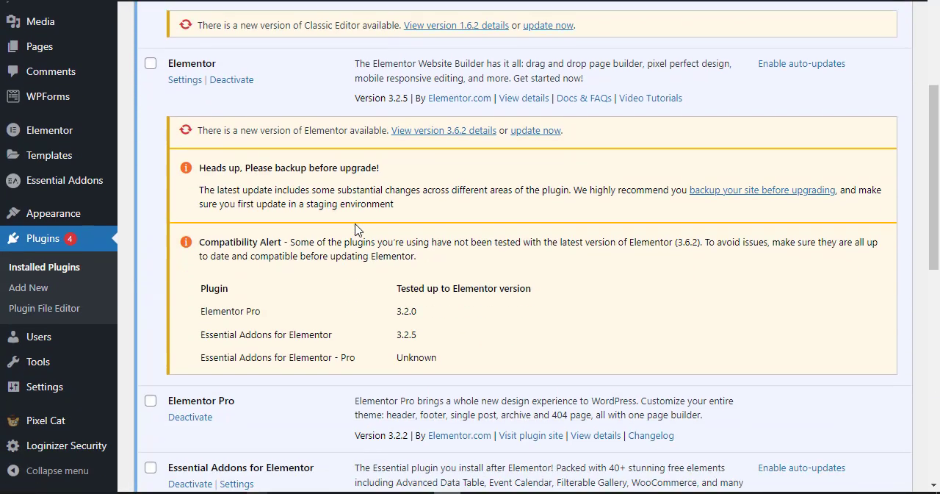
mouse_move(41, 388)
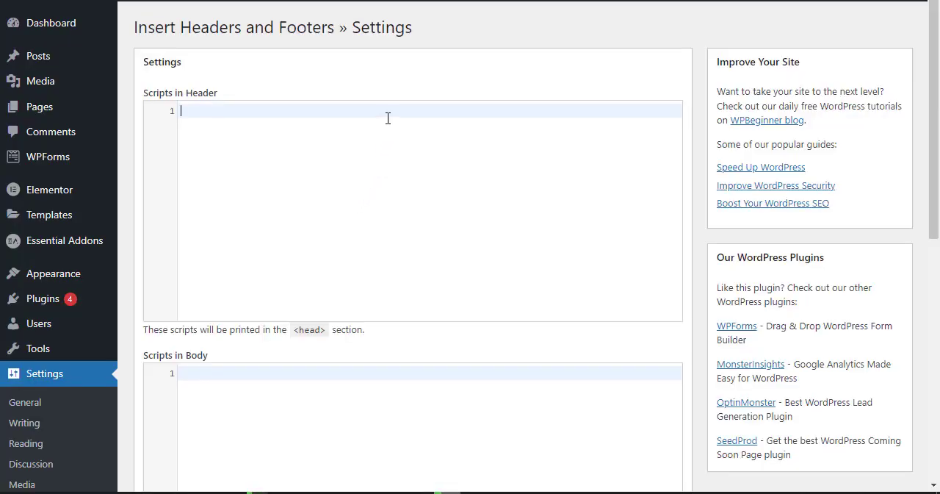
key(ctrl+v)
scroll(360, 262, down, 7)
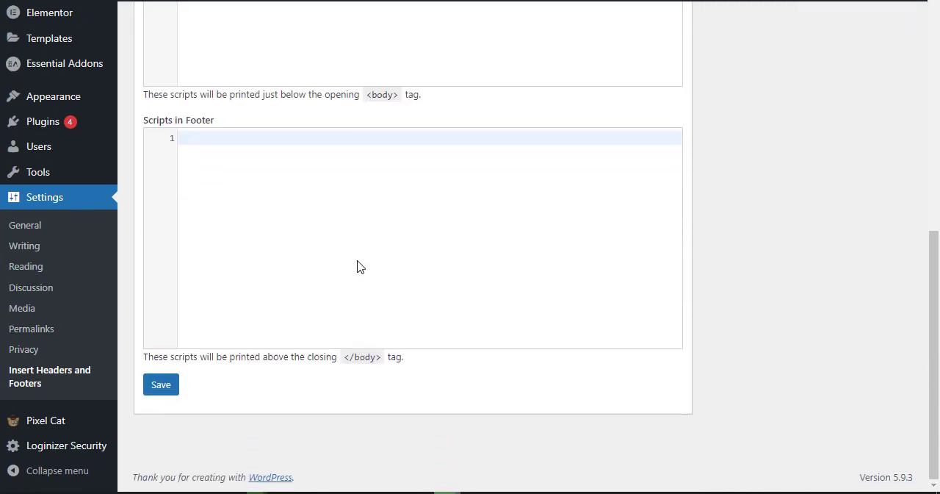
click(162, 387)
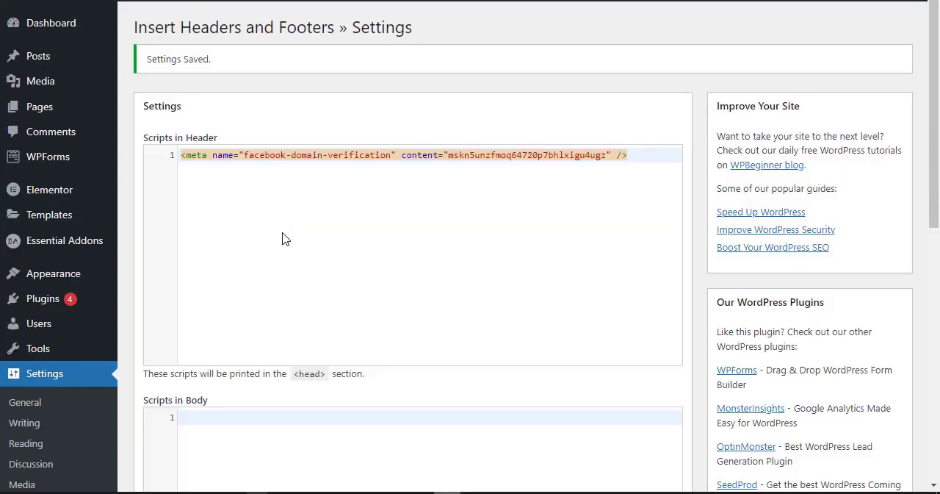
Return to Facebook Business settings, verify the domain getsnatchedghh.xyz and dismiss the confirmation.
key(ctrl+Tab)
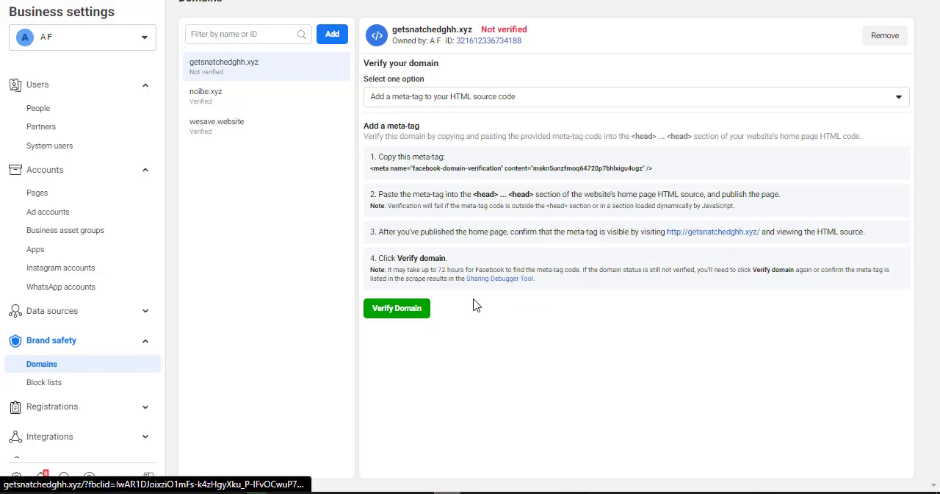
click(387, 315)
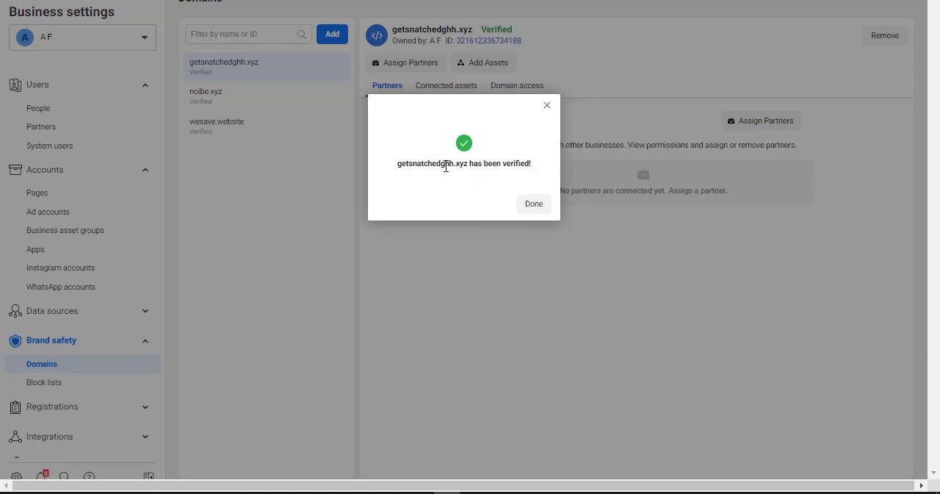
click(542, 207)
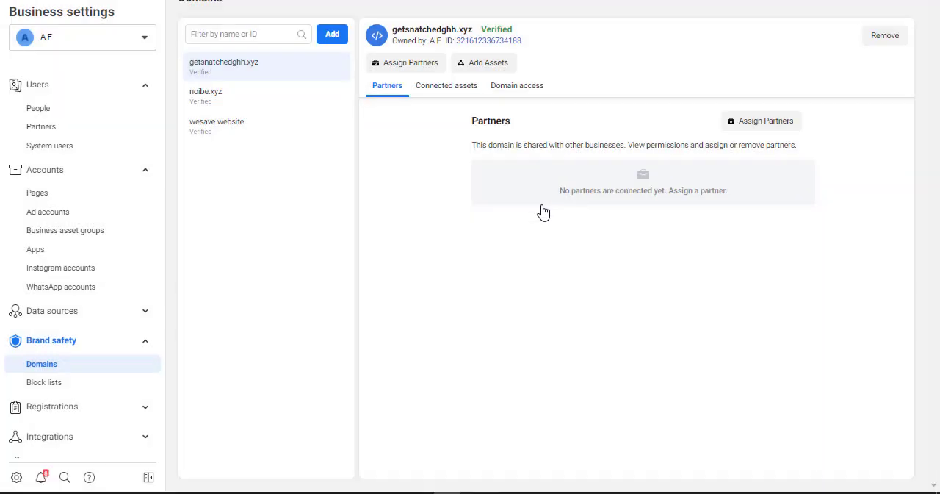
Open the business's Pixels data source and create a new pixel with the suggested name and no website URL.
click(145, 341)
click(146, 314)
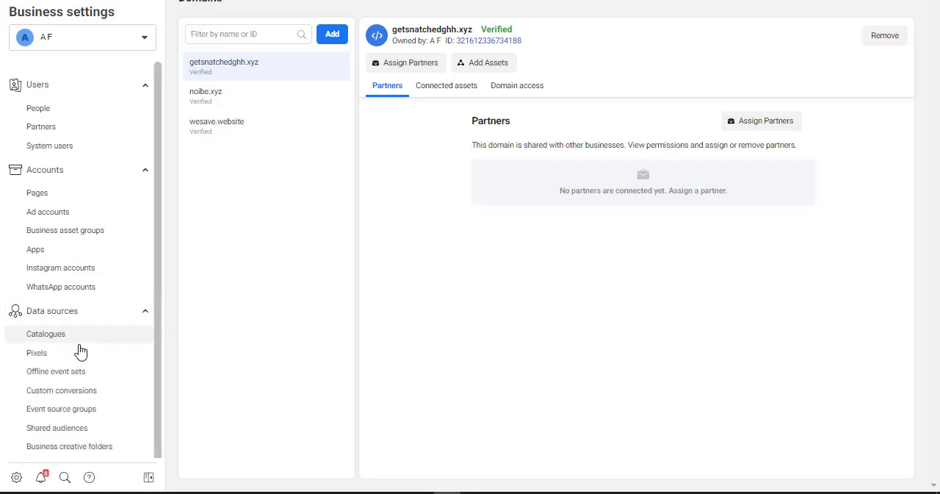
click(41, 356)
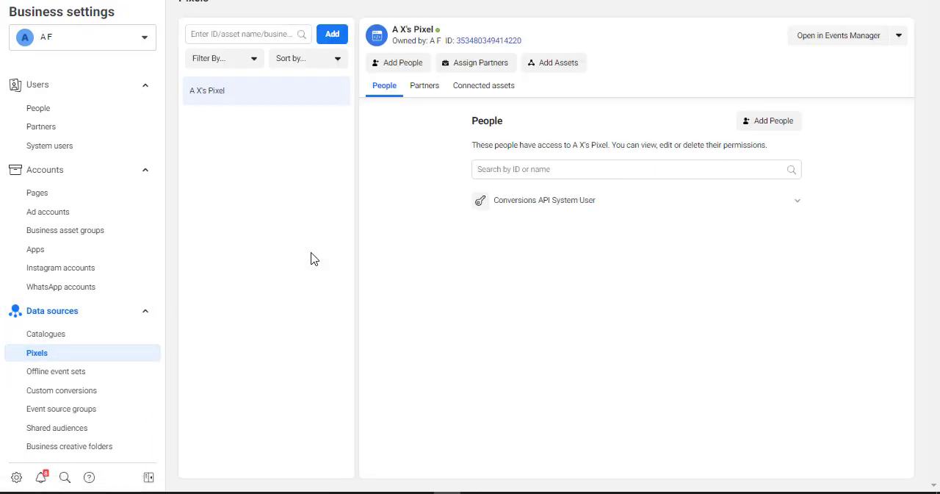
click(331, 37)
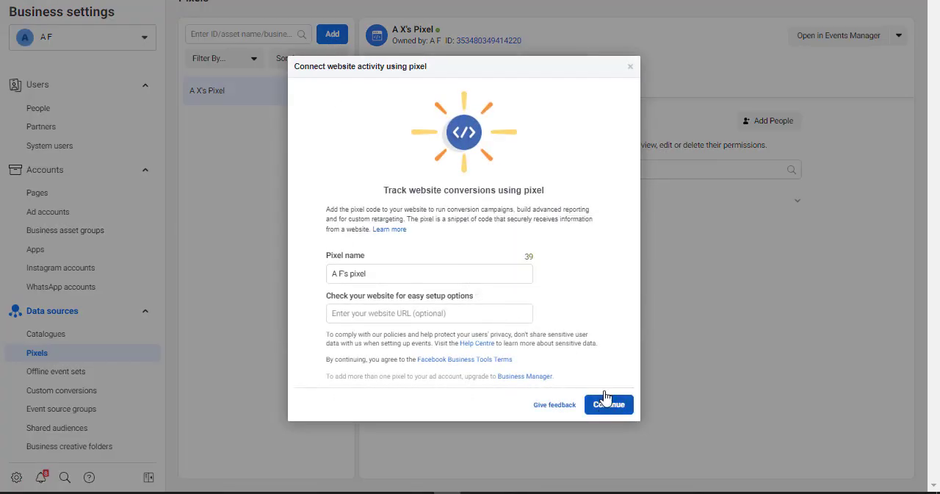
click(630, 69)
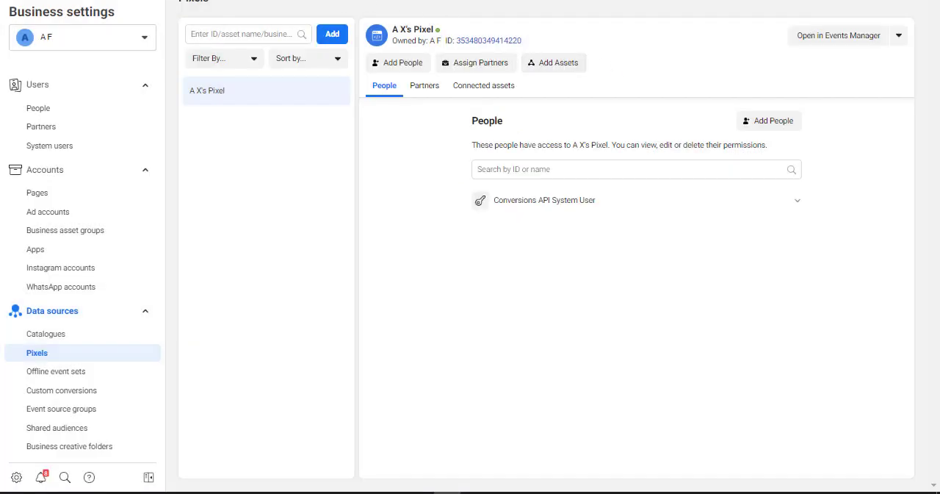
click(334, 38)
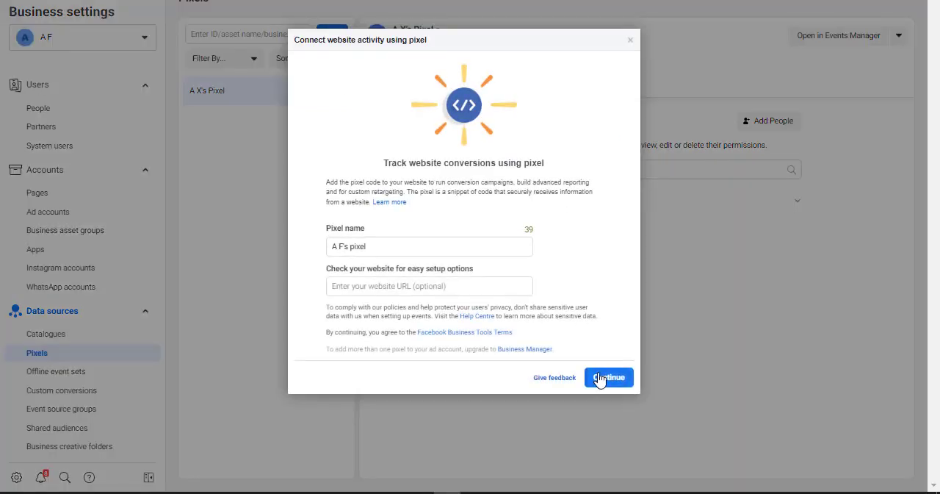
click(601, 379)
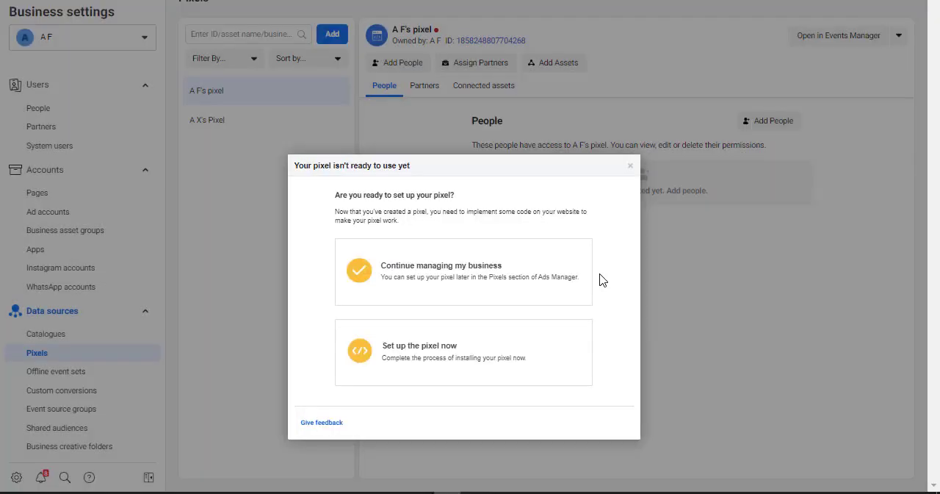
Examine the new pixel's code installation methods and the asset types that can be added to it, cancelling both dialogs.
click(449, 353)
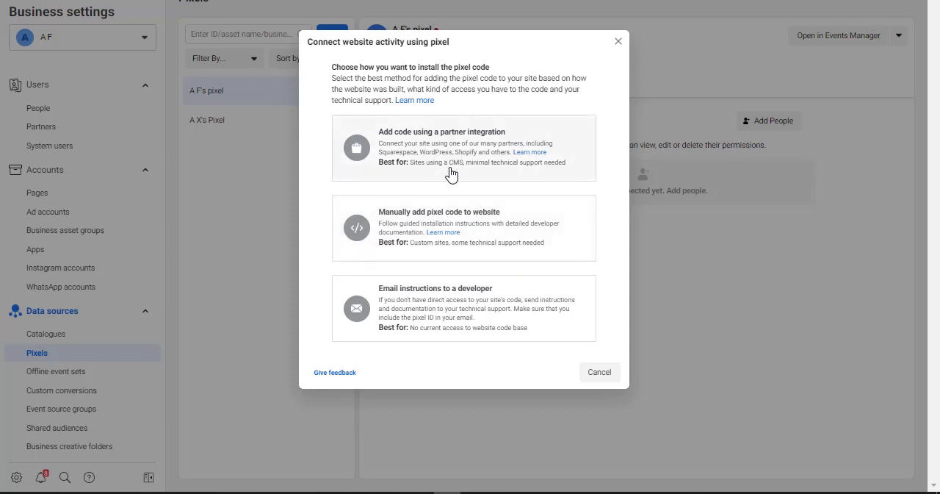
click(601, 373)
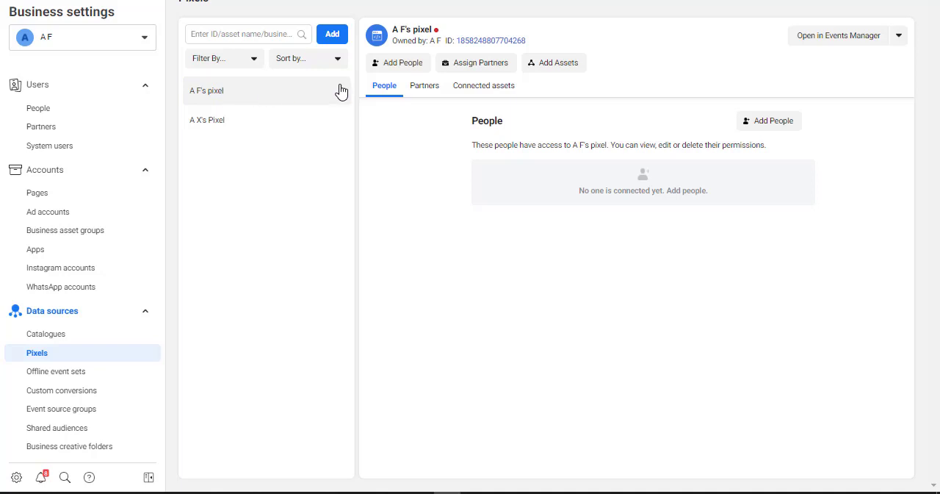
click(549, 65)
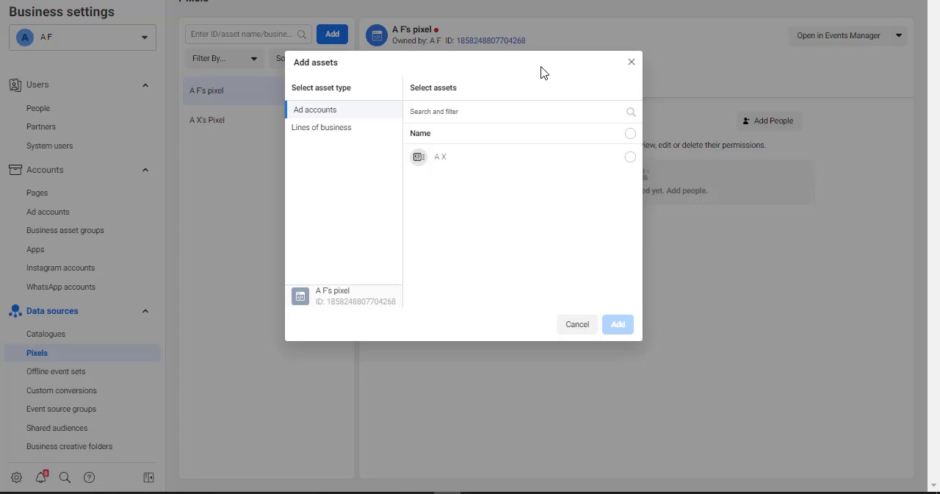
click(340, 129)
click(329, 117)
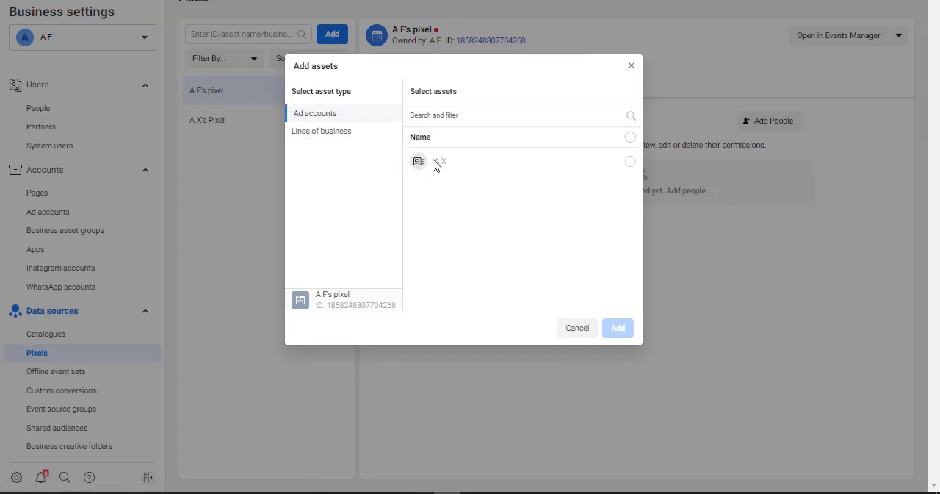
click(578, 328)
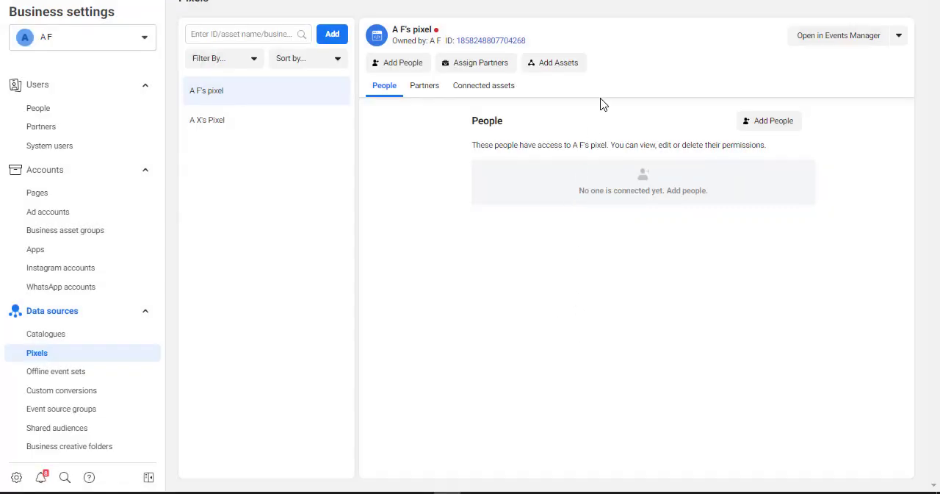
Switch to Events Manager and open the overview of A X's Pixel.
click(900, 40)
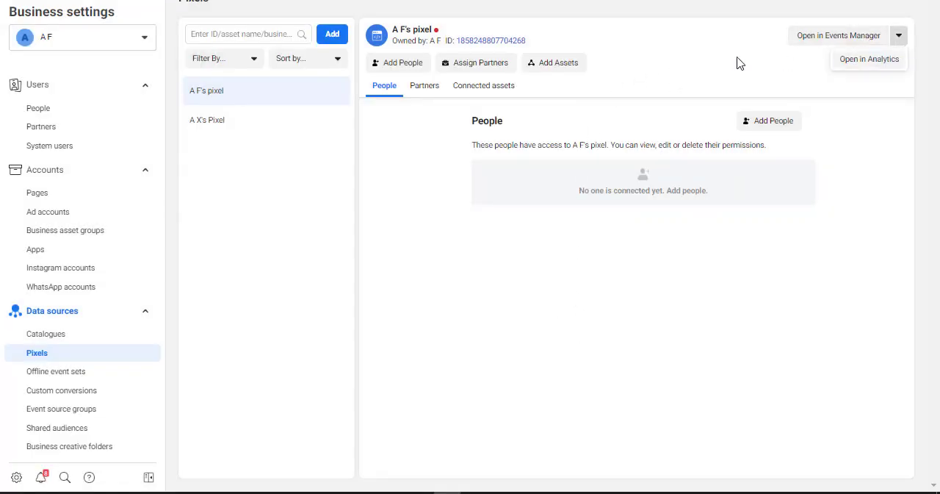
click(648, 64)
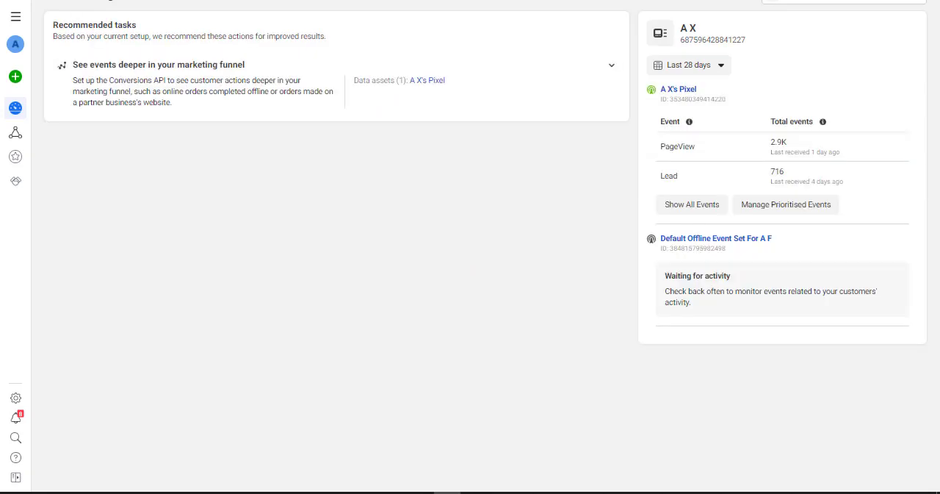
click(678, 90)
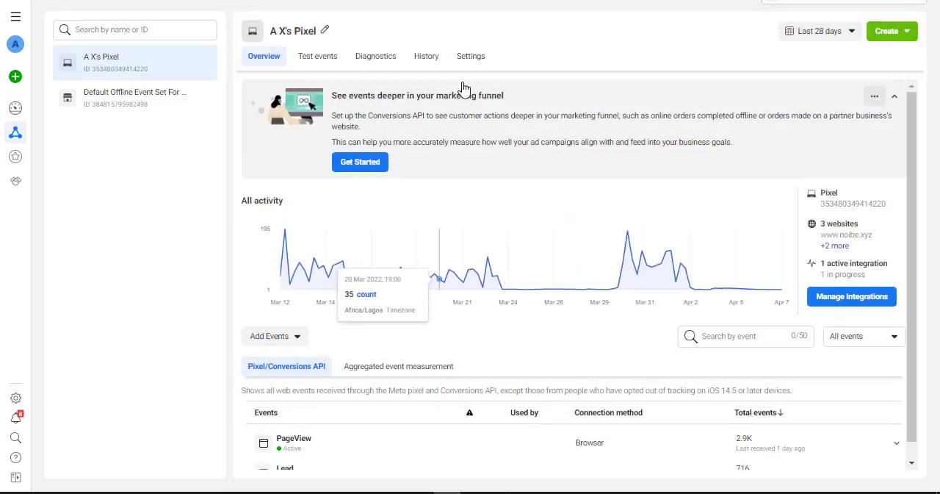
Open the domain allow list of A X's Pixel for editing from the traffic permissions in its settings.
click(470, 58)
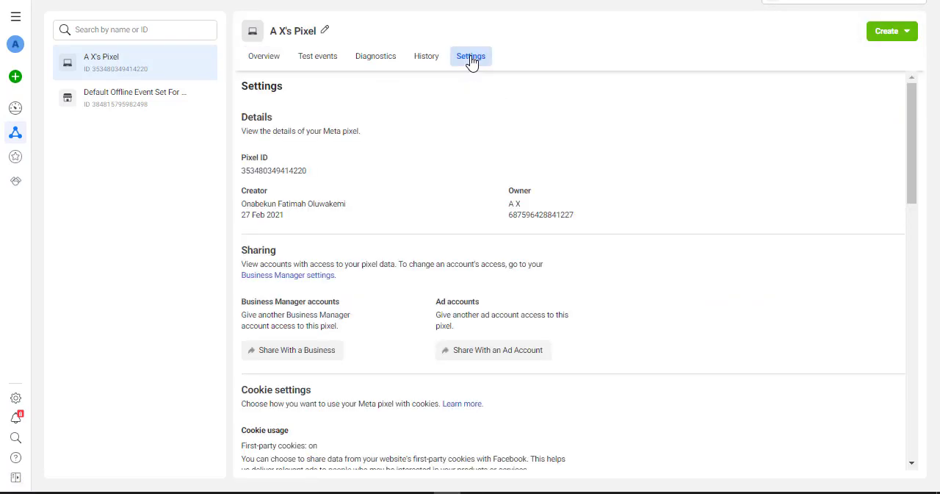
scroll(629, 267, down, 8)
scroll(633, 267, down, 4)
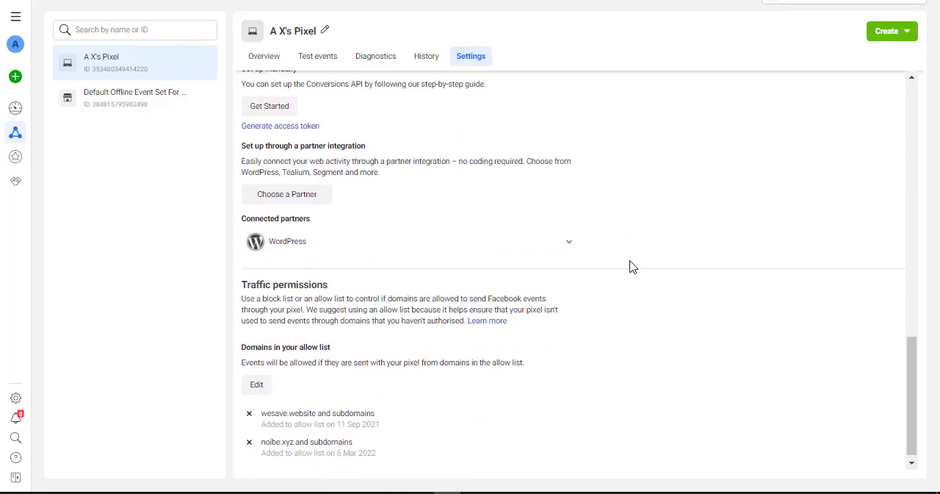
click(259, 382)
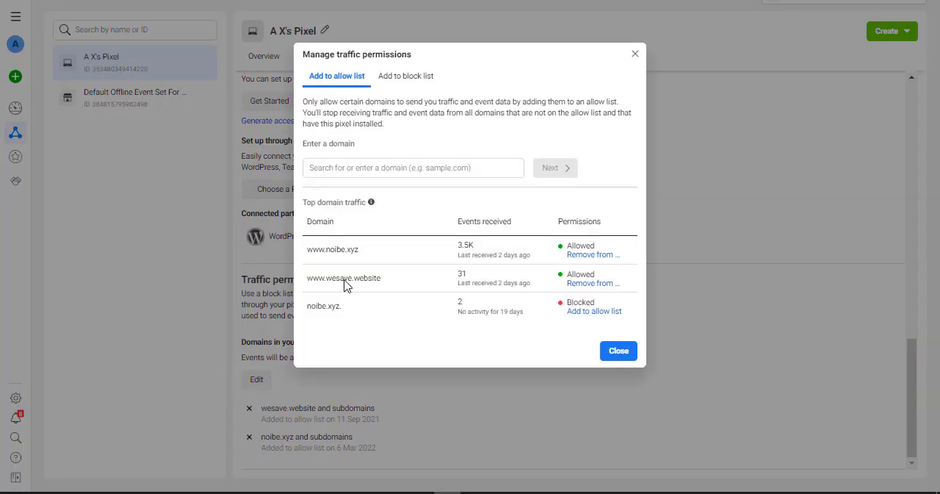
click(383, 170)
text(<meta name="facebook-domain-verification" content="fskn5unzfmoq64720p7bhlxigu4ugz" />)
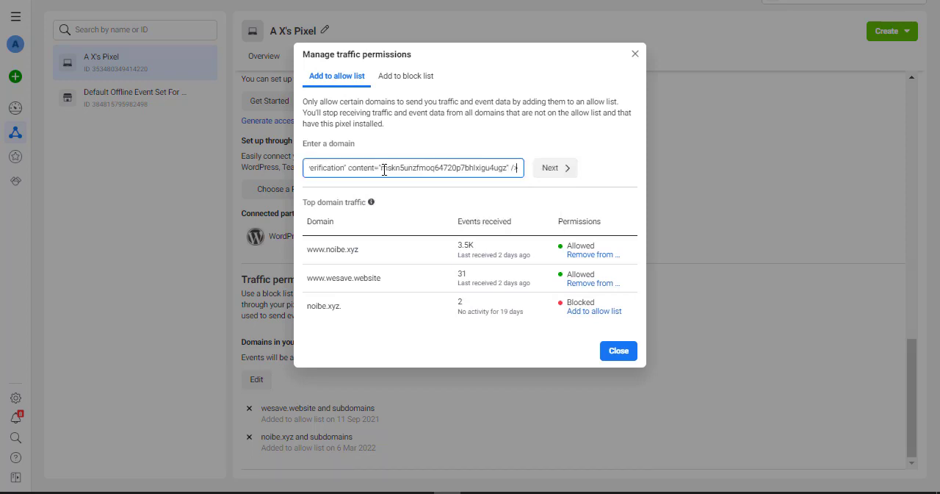
key(ctrl+a)
key(BackSpace)
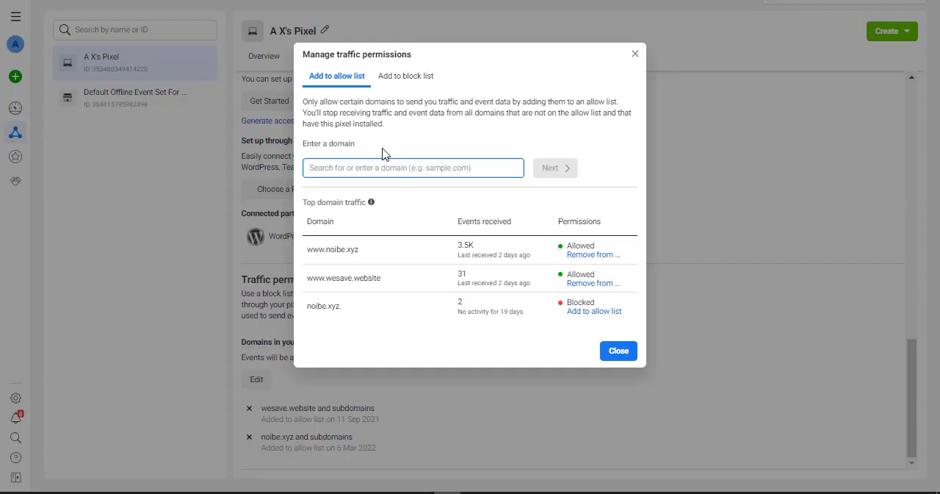
text(http://www.getsnatchedghh.xyz/)
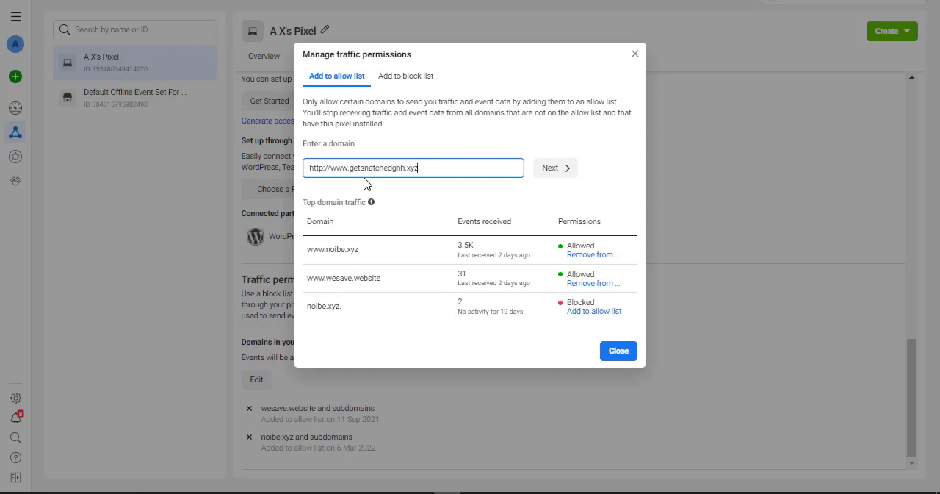
click(564, 170)
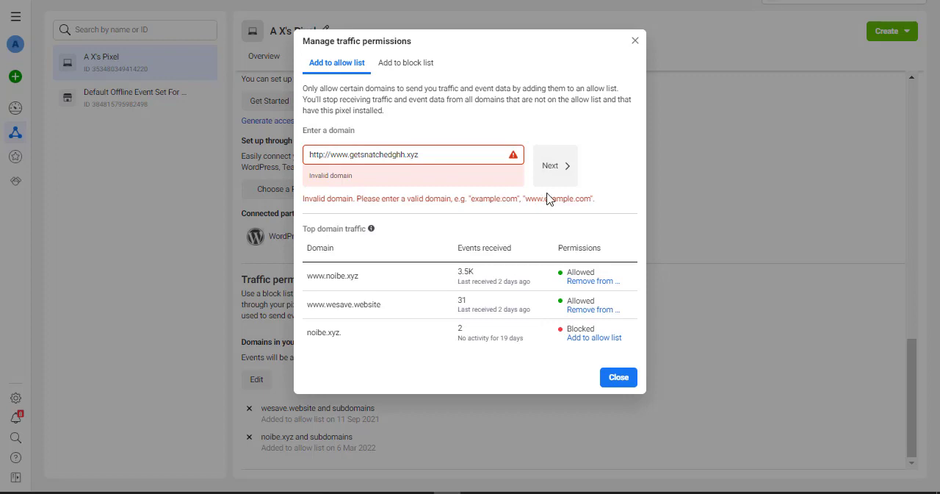
drag(332, 155, 298, 166)
key(BackSpace)
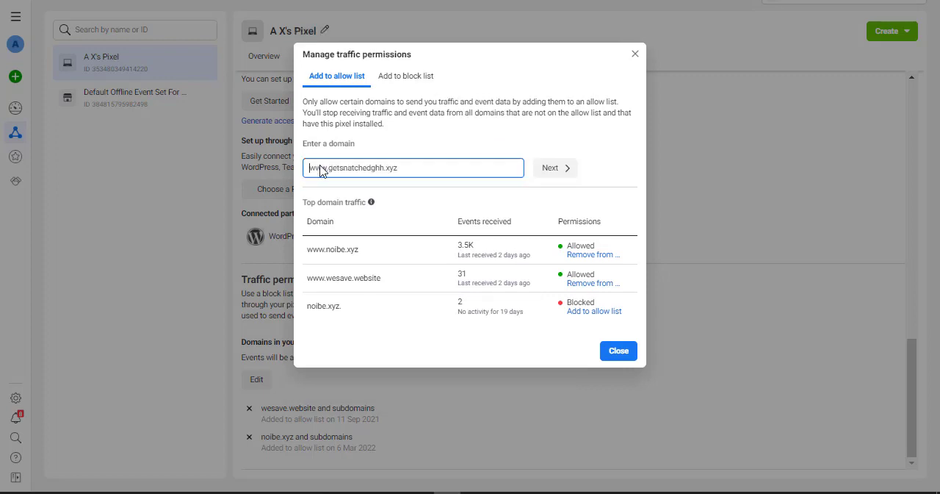
click(545, 171)
click(560, 161)
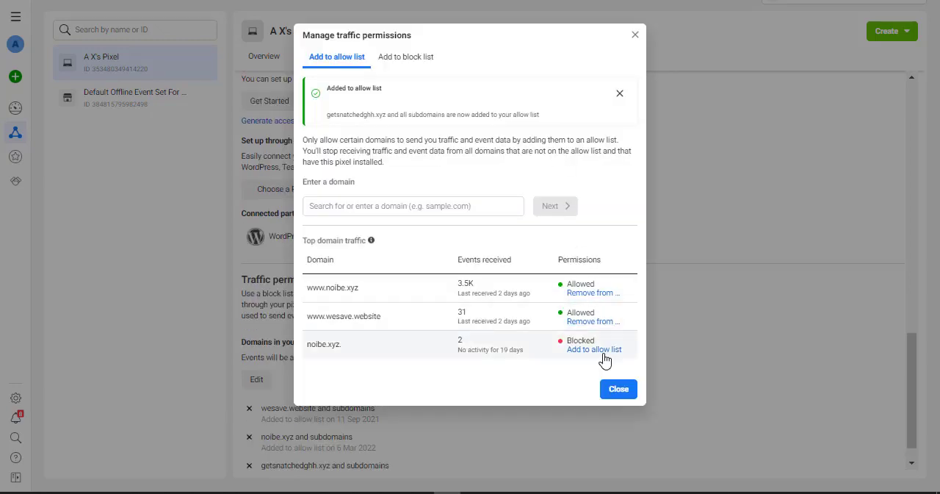
click(618, 389)
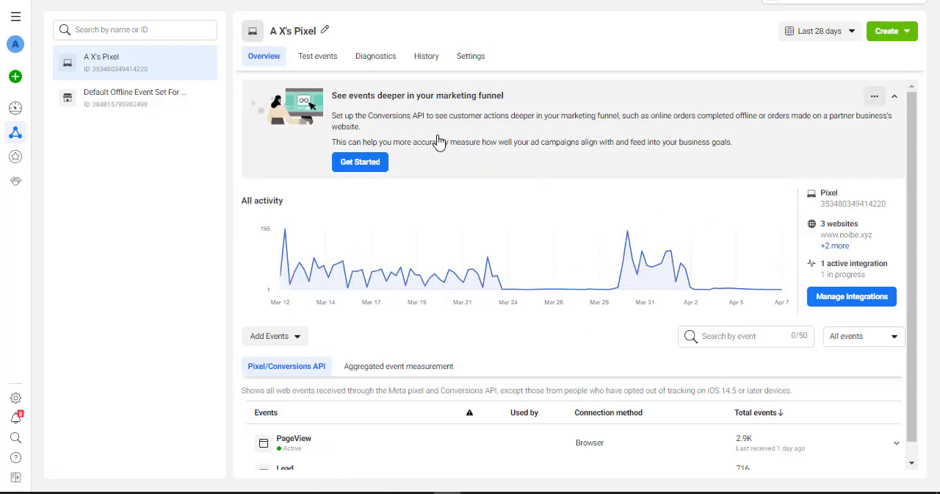
Open the web event configurations from the aggregated event measurement of A X's Pixel.
scroll(455, 340, down, 1)
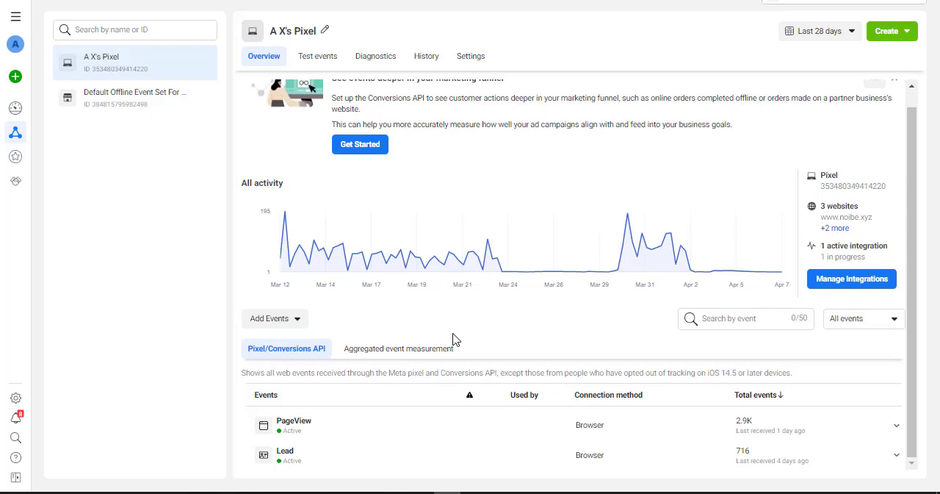
click(402, 356)
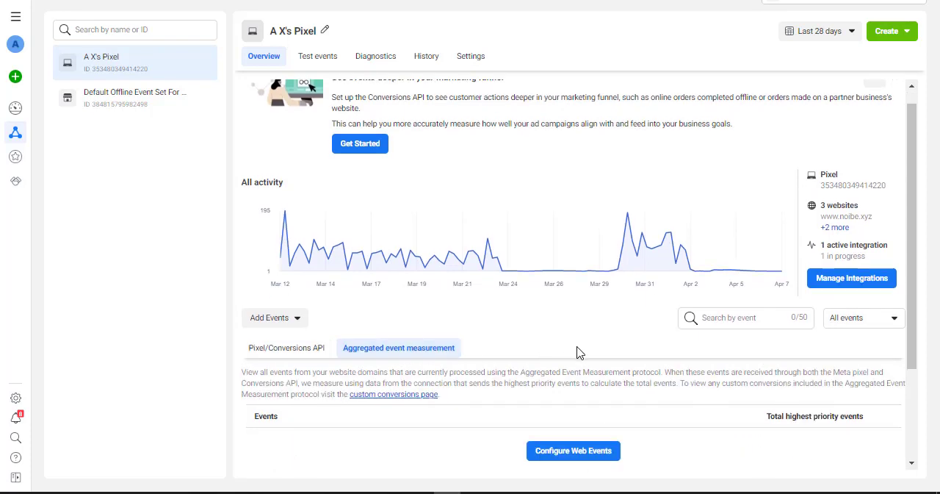
scroll(577, 350, down, 3)
click(574, 324)
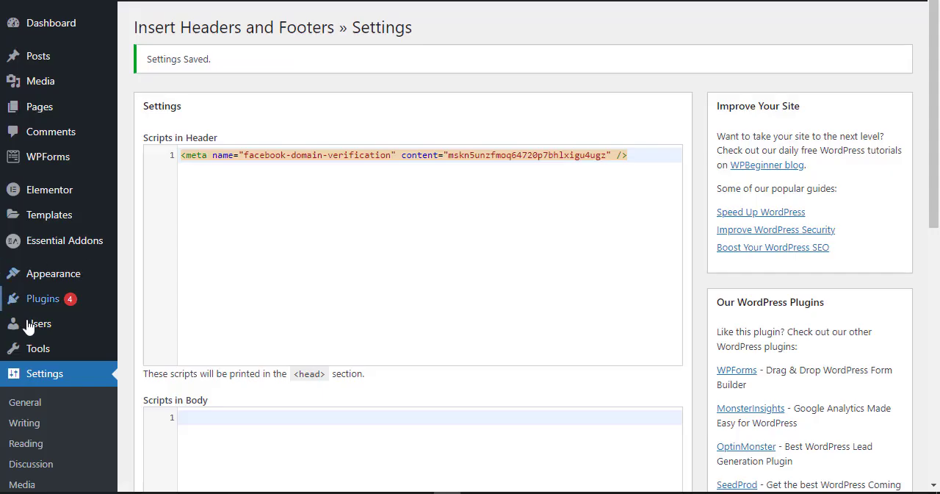
Switch to Pixel Cat in WordPress, start a new event and examine the selectable pages and standard events.
scroll(33, 367, down, 4)
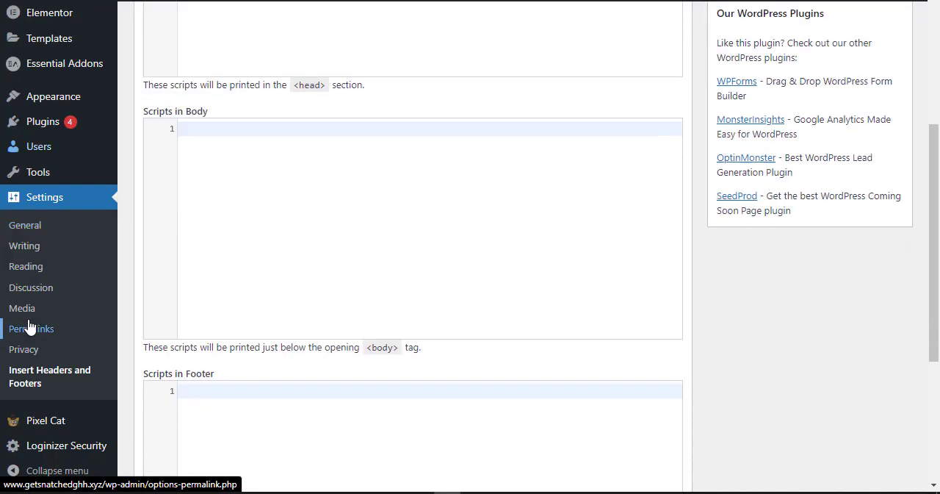
click(46, 421)
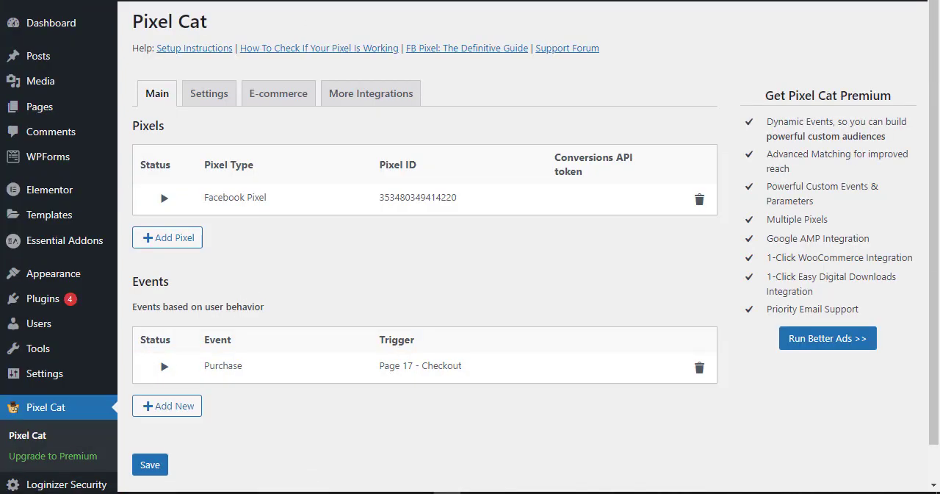
click(169, 406)
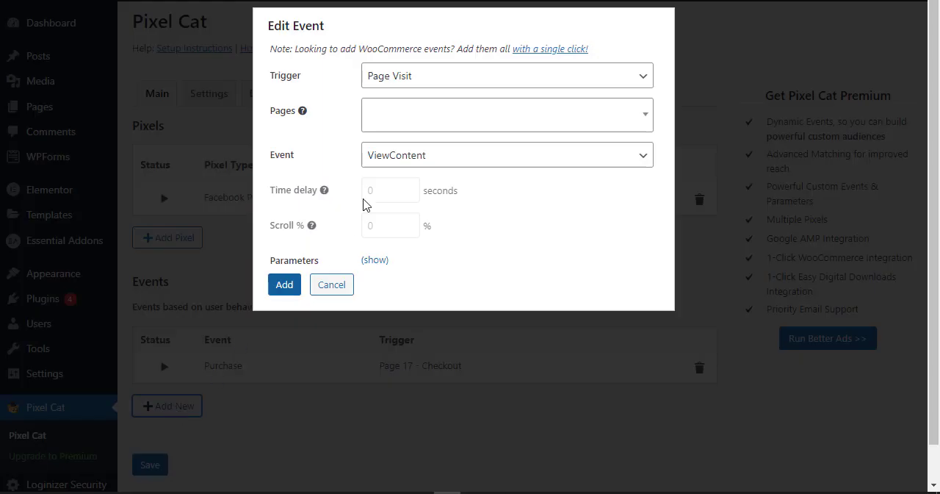
click(424, 114)
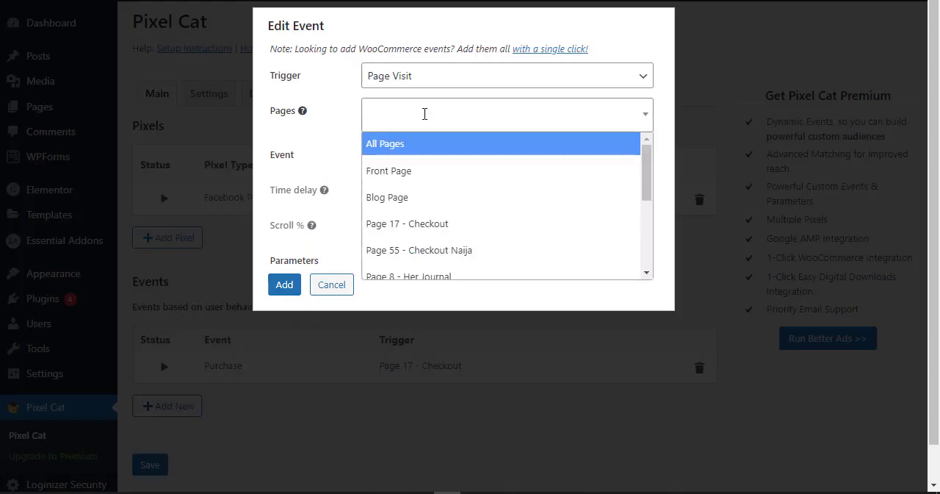
key(Escape)
click(487, 156)
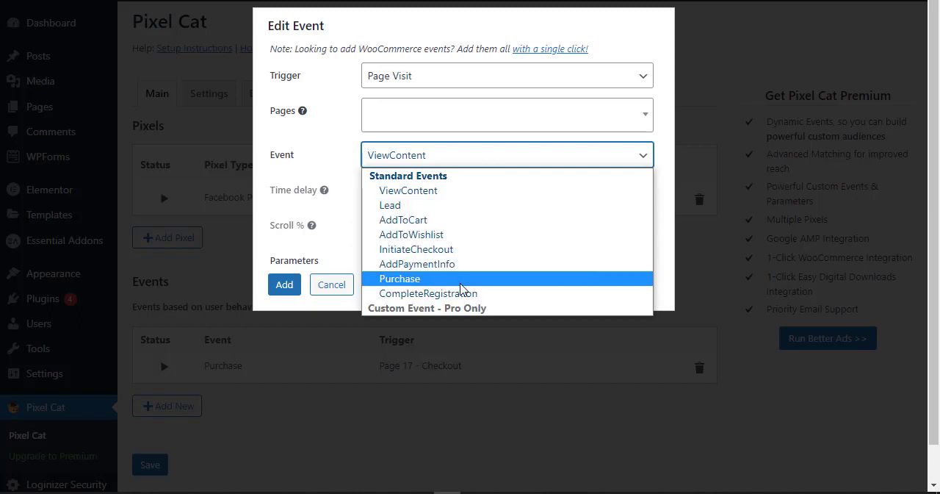
click(674, 162)
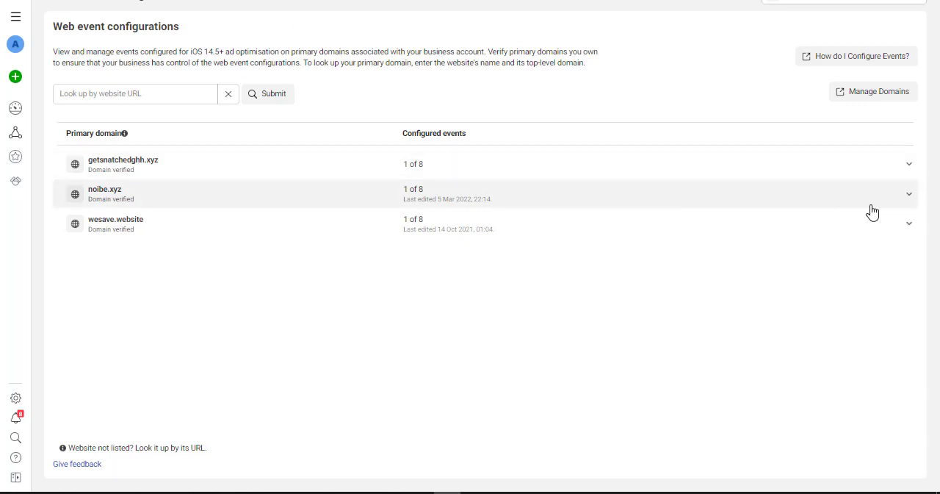
Return to Events Manager, open getsnatchedghh.xyz's web events for editing and inspect the event choices for the highest-priority slot.
click(908, 166)
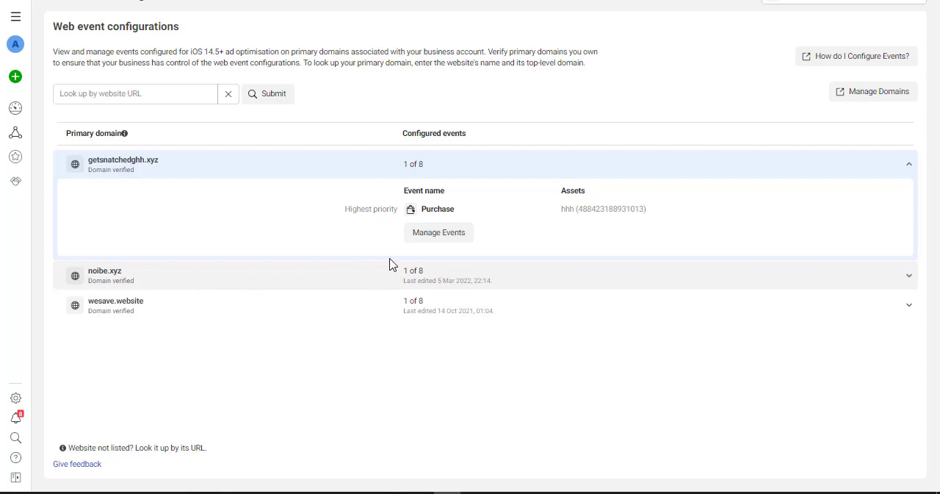
click(432, 237)
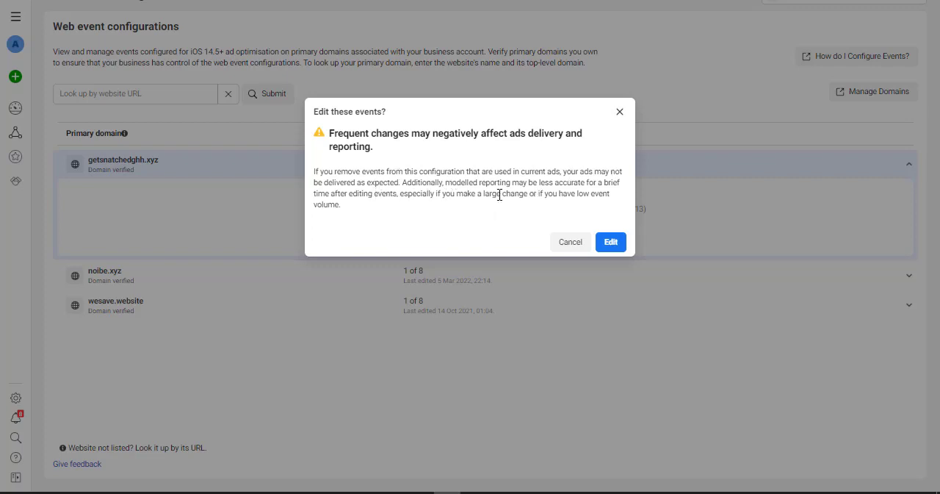
click(609, 242)
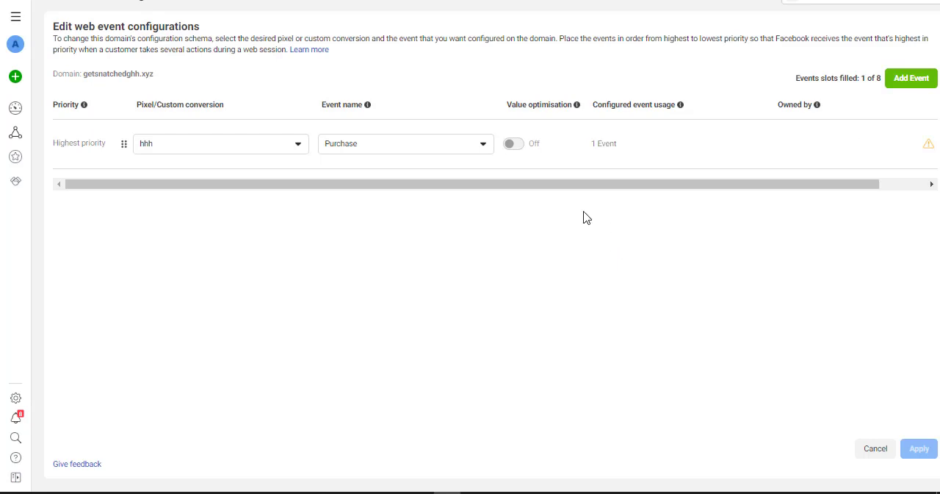
click(425, 152)
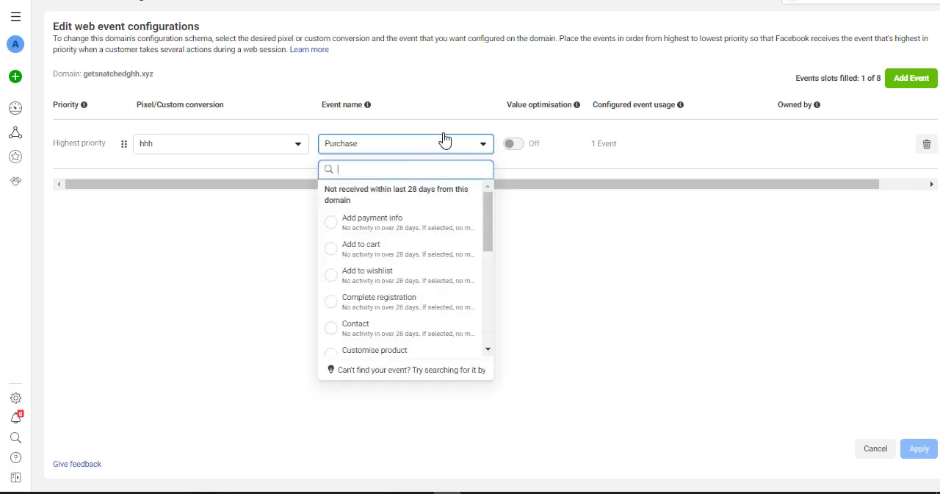
click(432, 136)
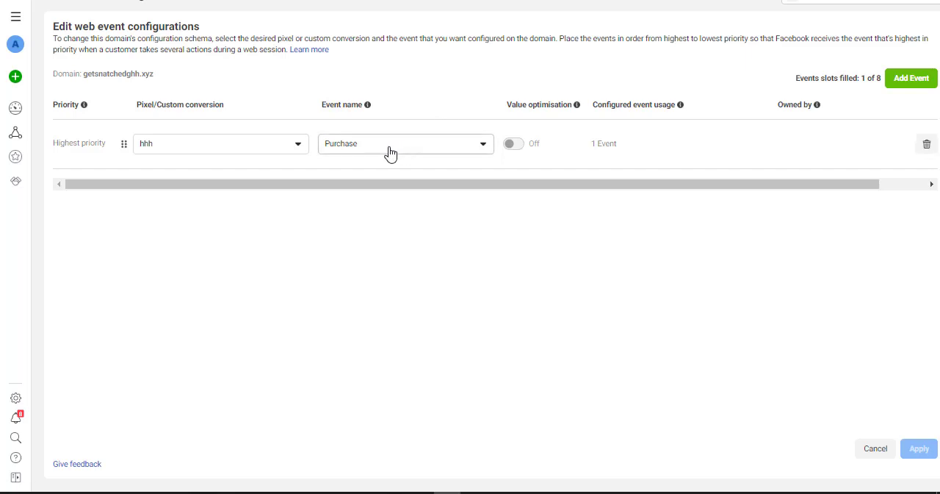
Add a second web event using A X's Pixel, and cancel the unsaved new event in Pixel Cat.
click(910, 78)
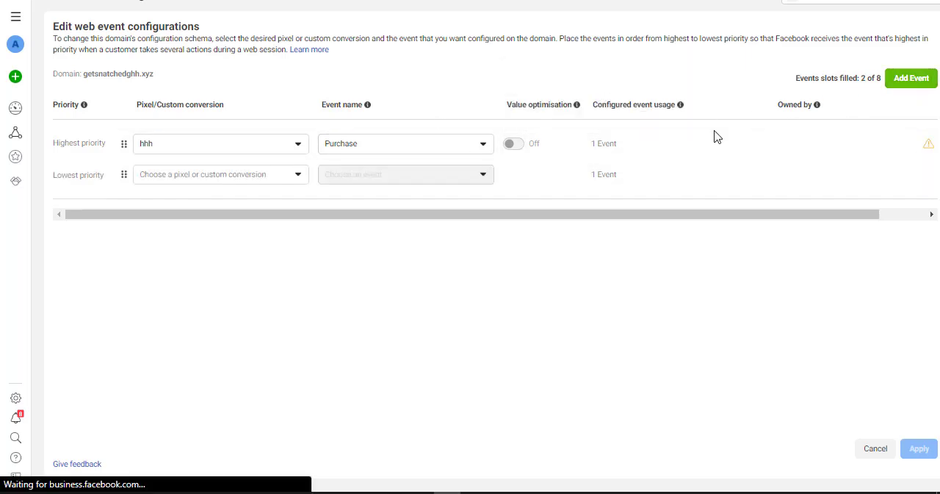
click(164, 178)
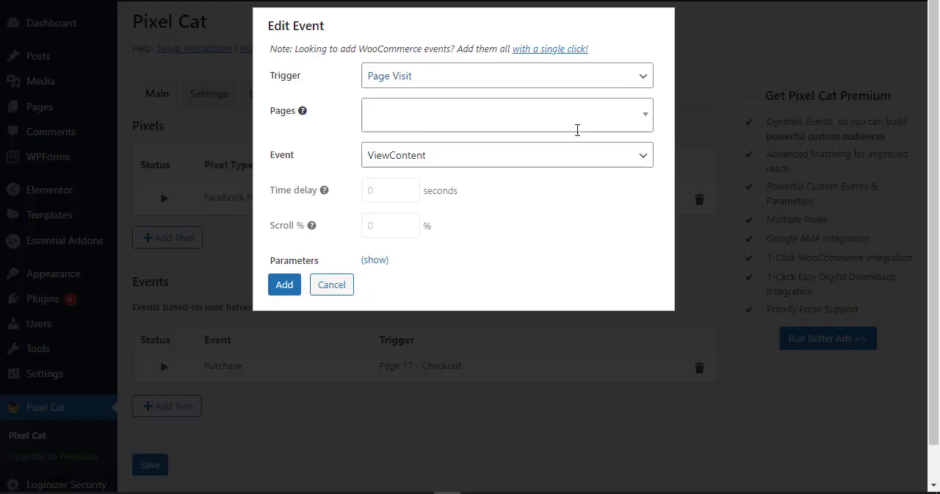
click(327, 285)
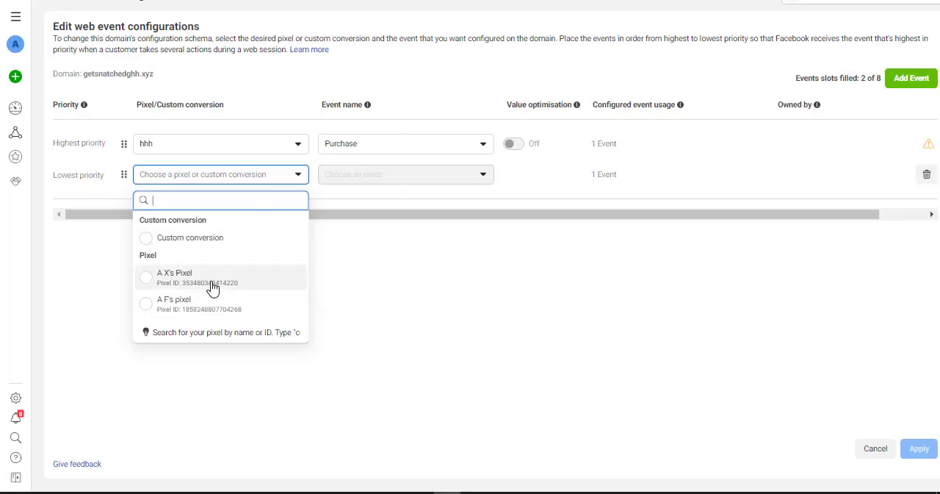
click(212, 286)
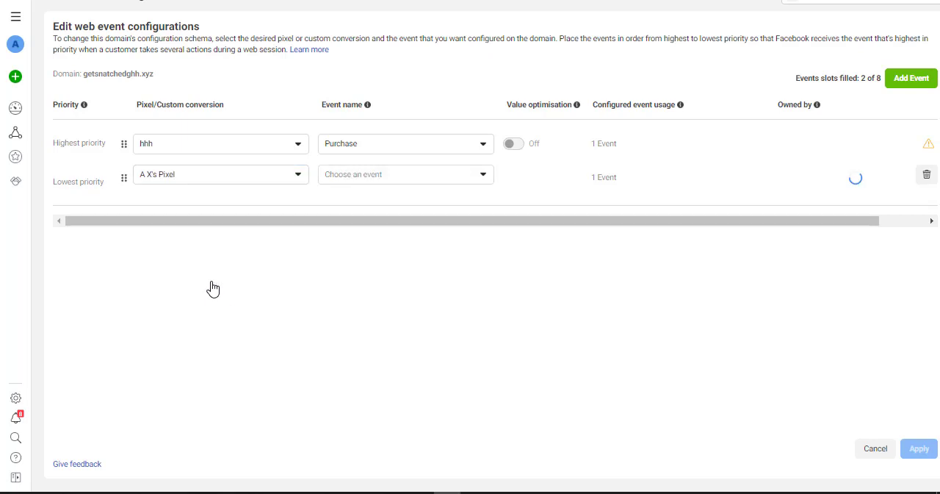
Set the highest-priority web event to A X's Pixel with the Purchase event.
click(211, 148)
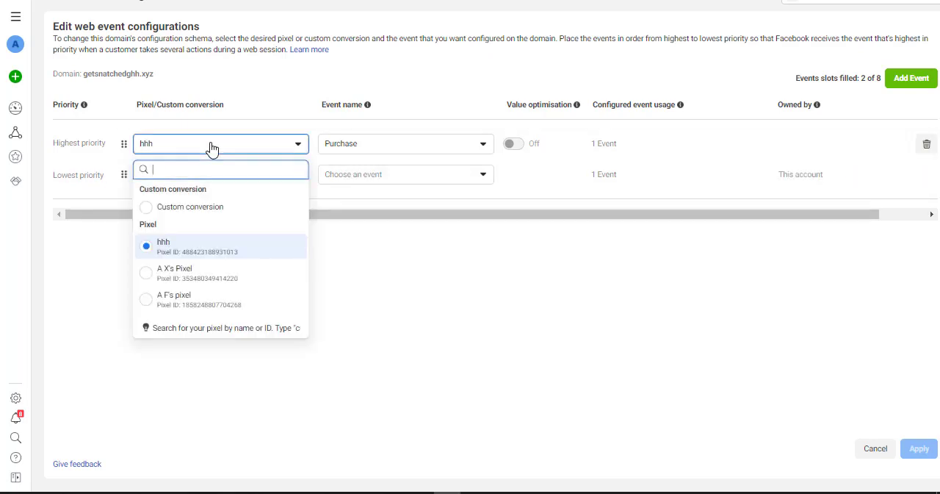
click(209, 277)
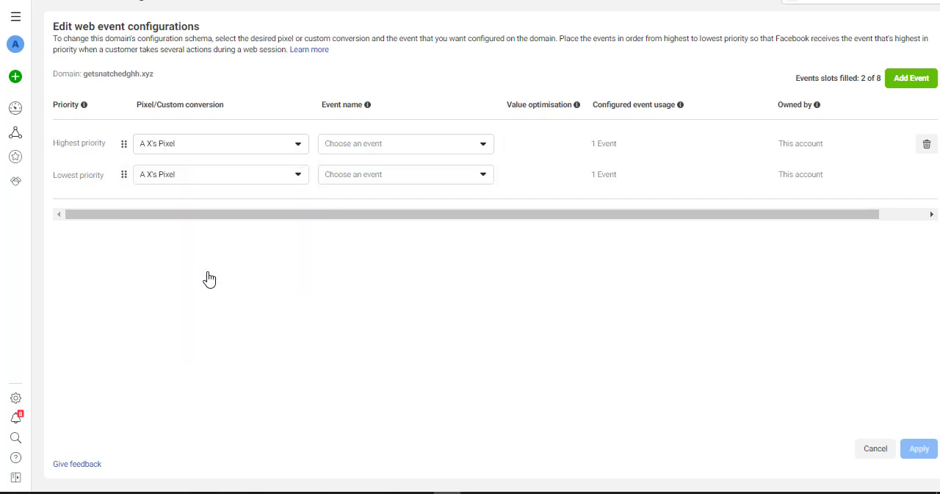
click(380, 150)
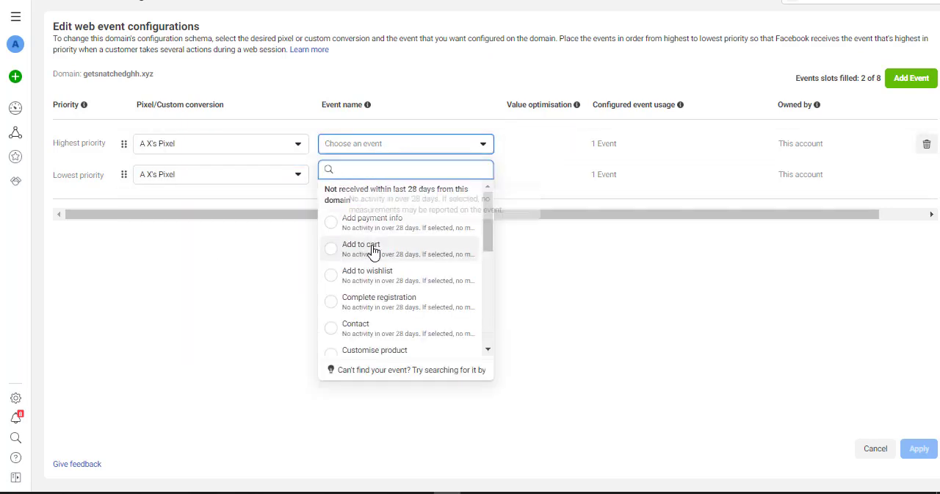
scroll(384, 301, down, 2)
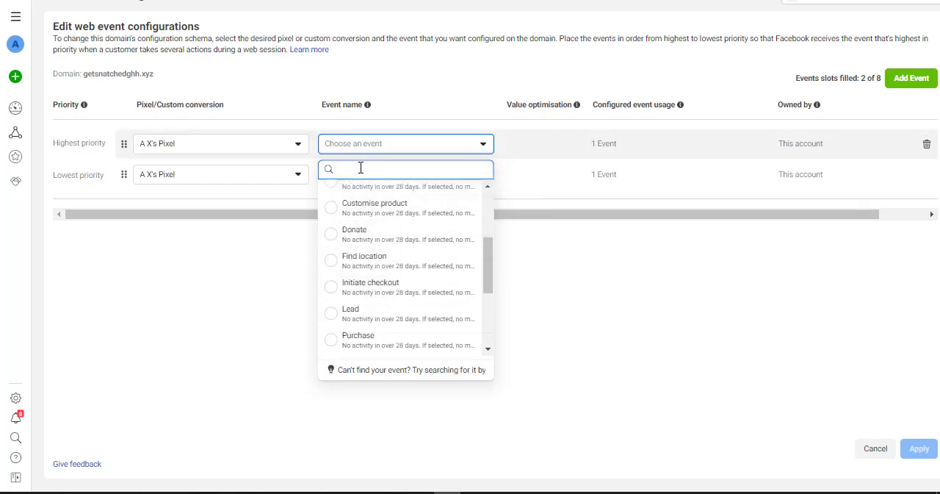
text(purch)
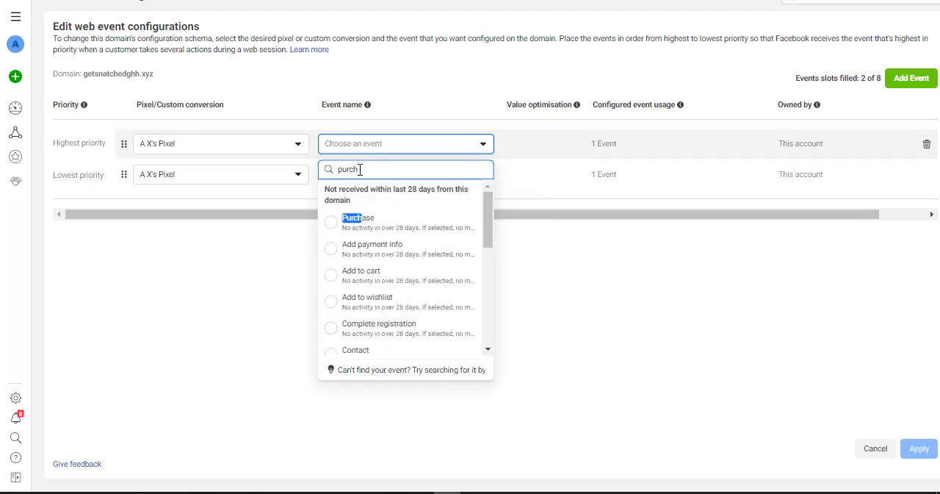
click(378, 220)
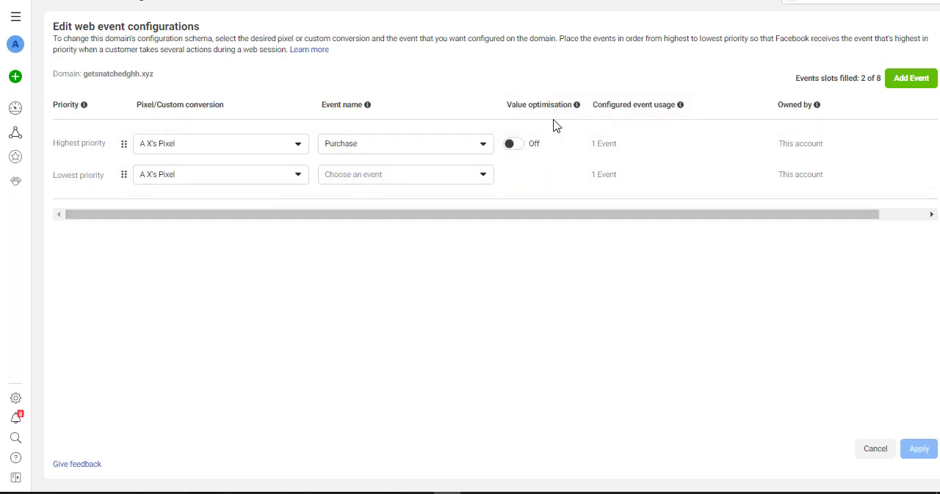
Set the event of the lowest-priority A X's Pixel slot to Lead.
click(415, 180)
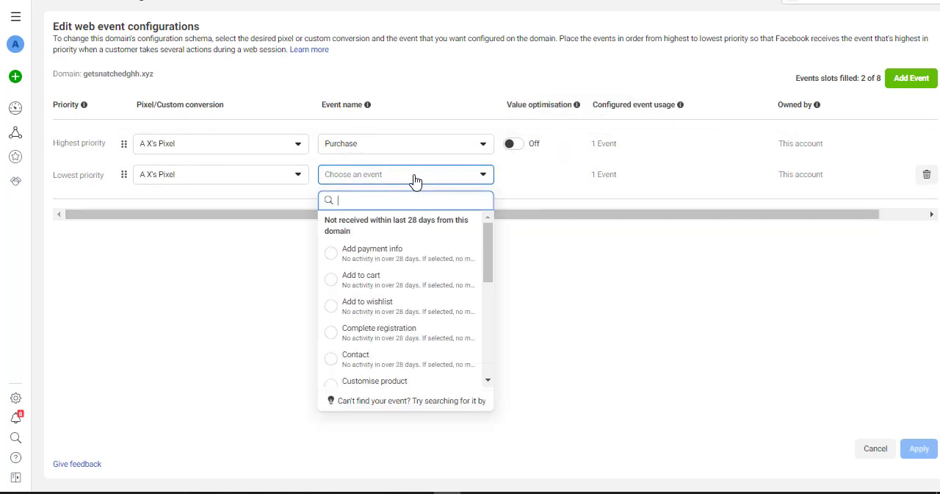
text(lead)
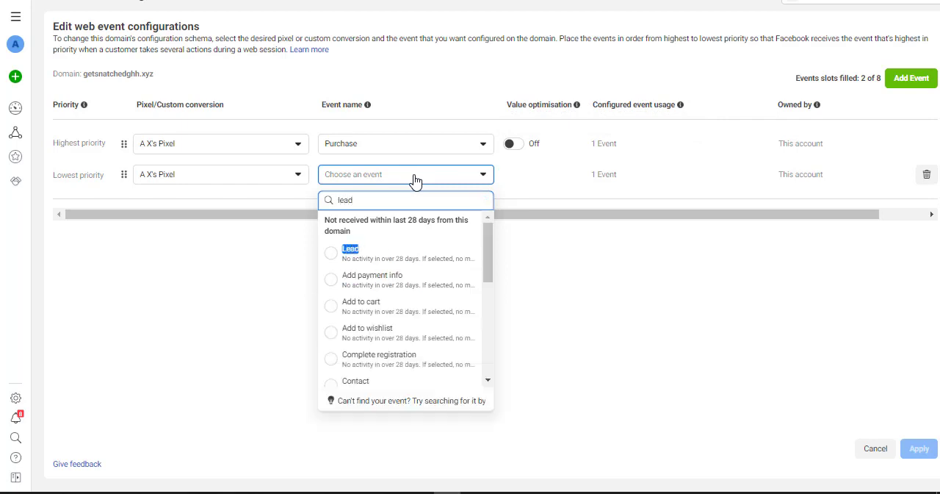
click(395, 247)
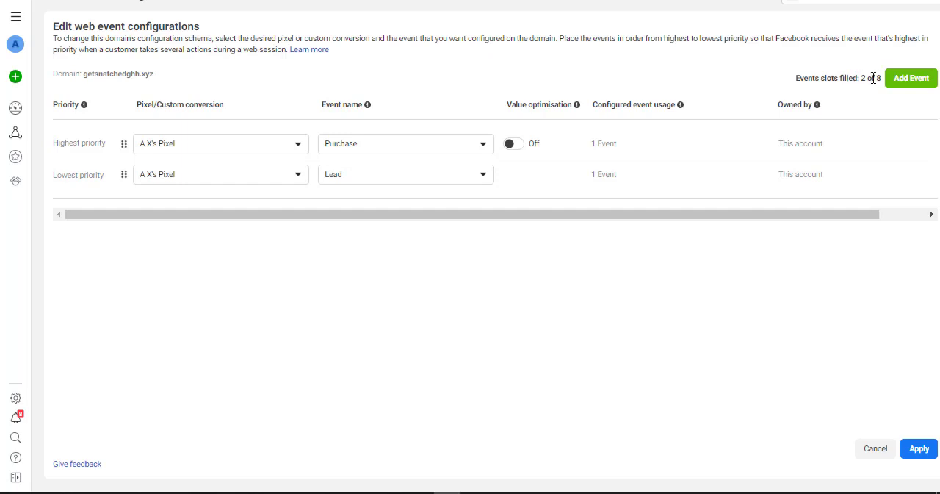
Add two more web event slots and set the third one to A X's Pixel with the Add to cart event.
click(903, 80)
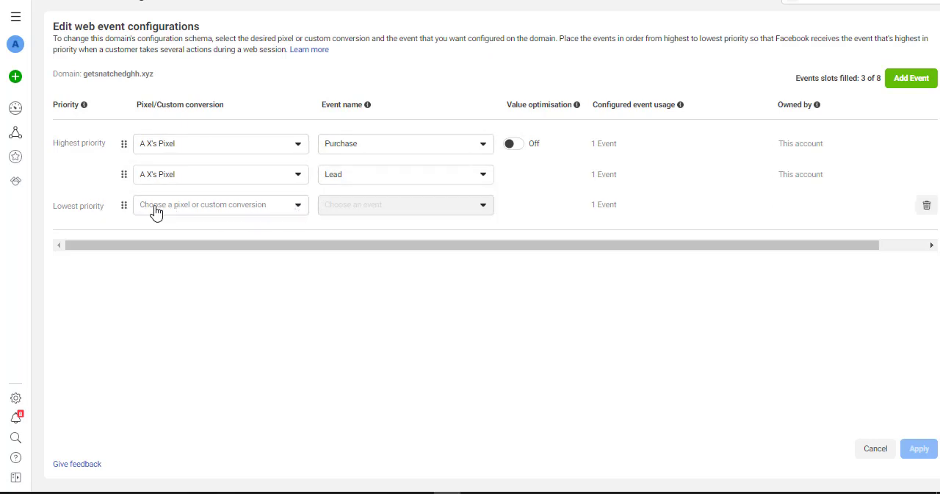
click(911, 78)
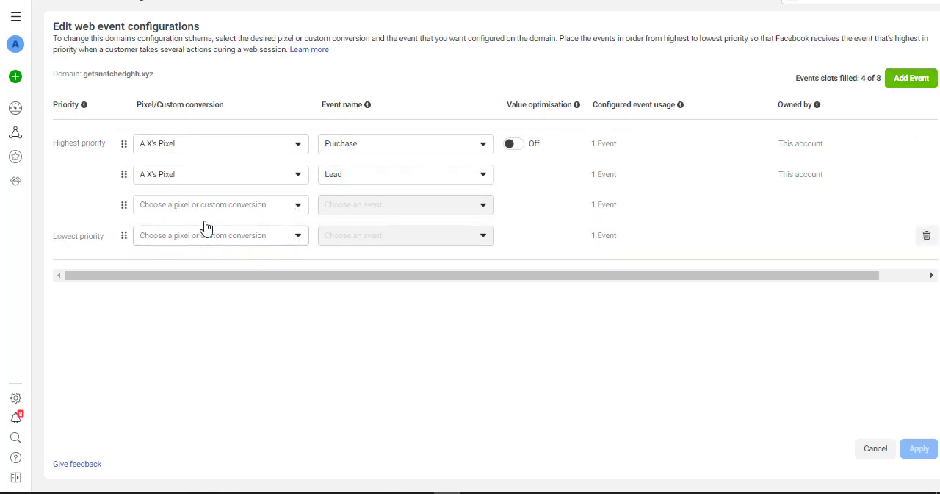
click(217, 209)
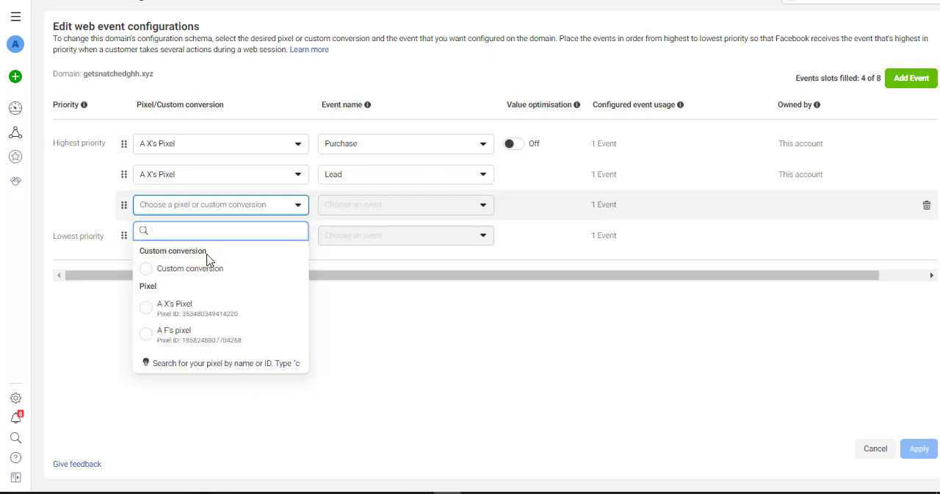
click(198, 313)
click(371, 210)
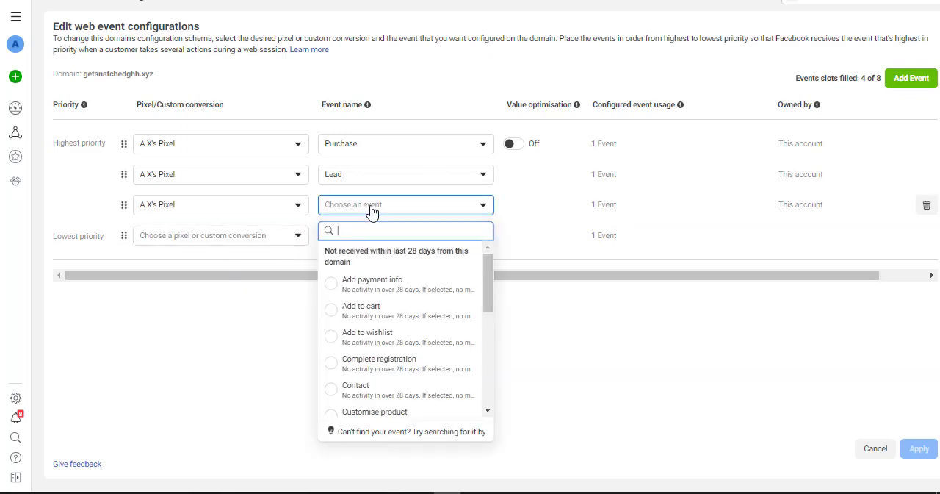
text(cart)
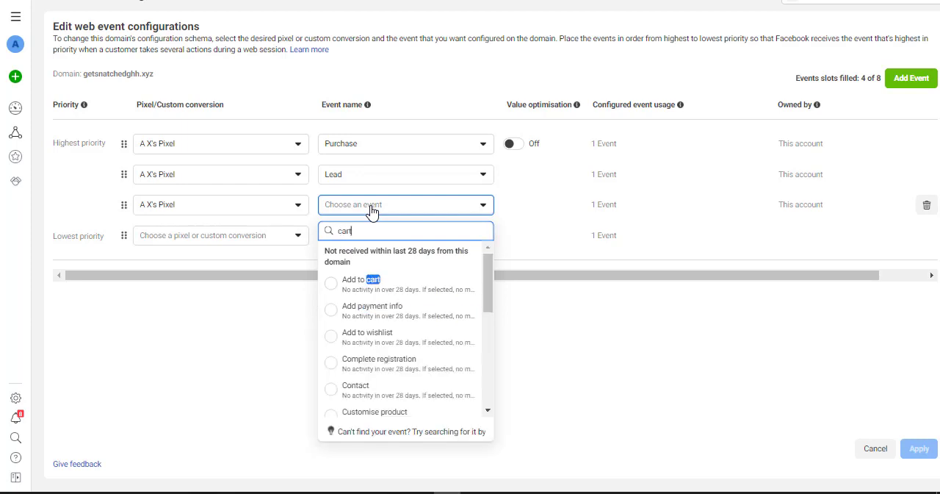
click(361, 287)
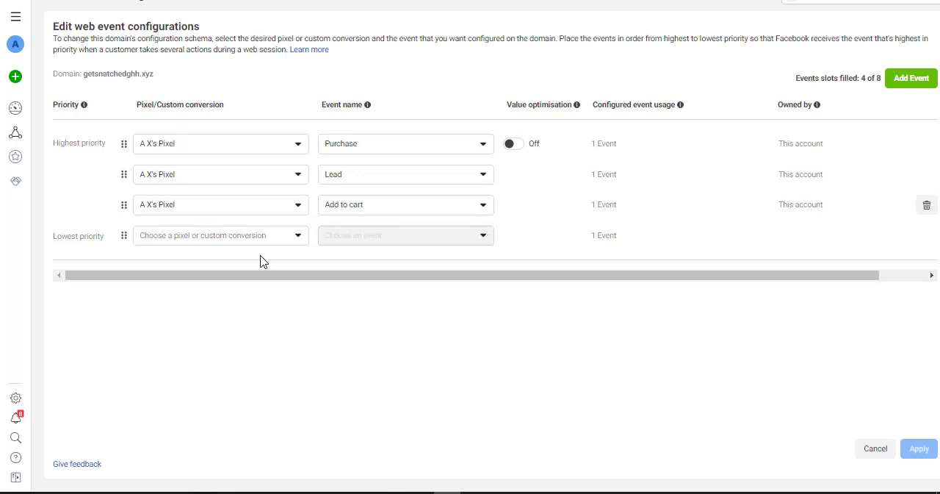
Set the lowest-priority web event to A X's Pixel with the Add to wishlist event.
click(237, 241)
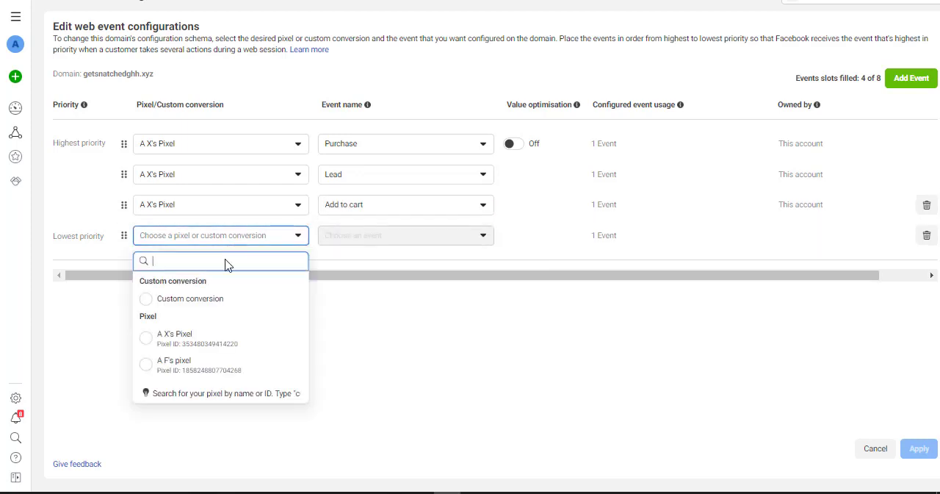
click(210, 339)
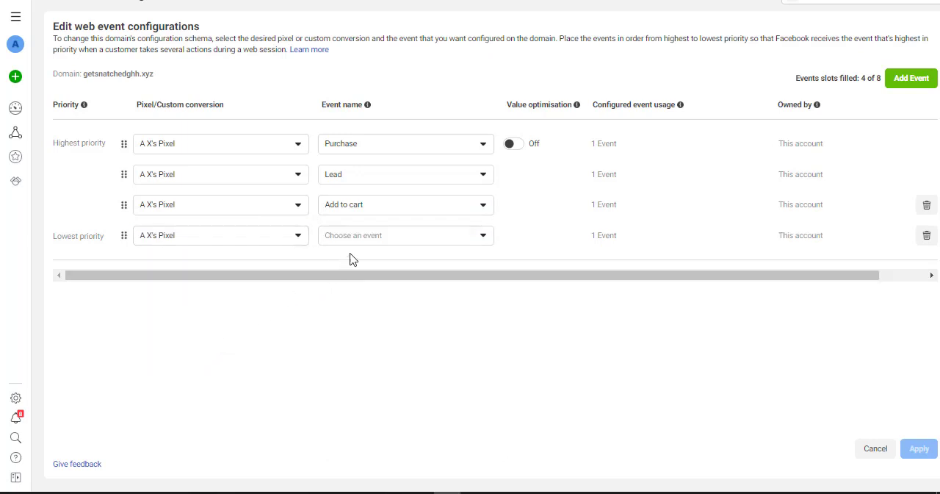
click(366, 237)
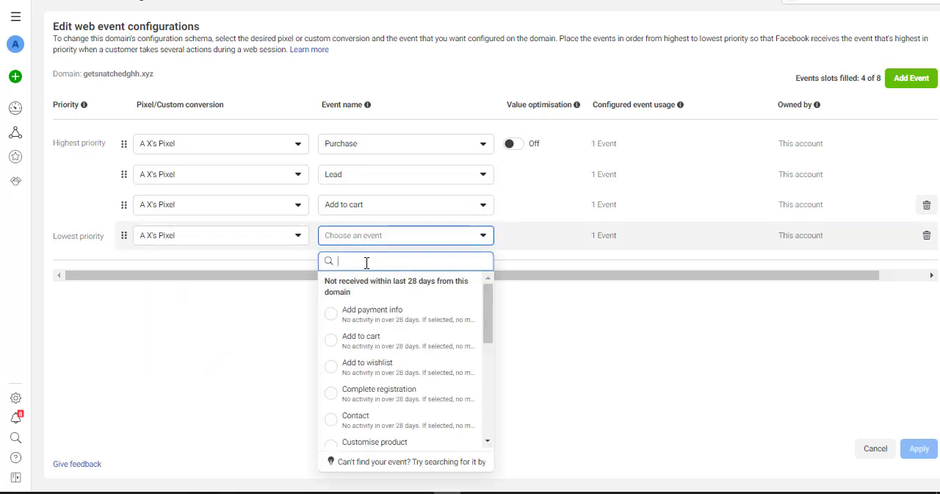
text(wis)
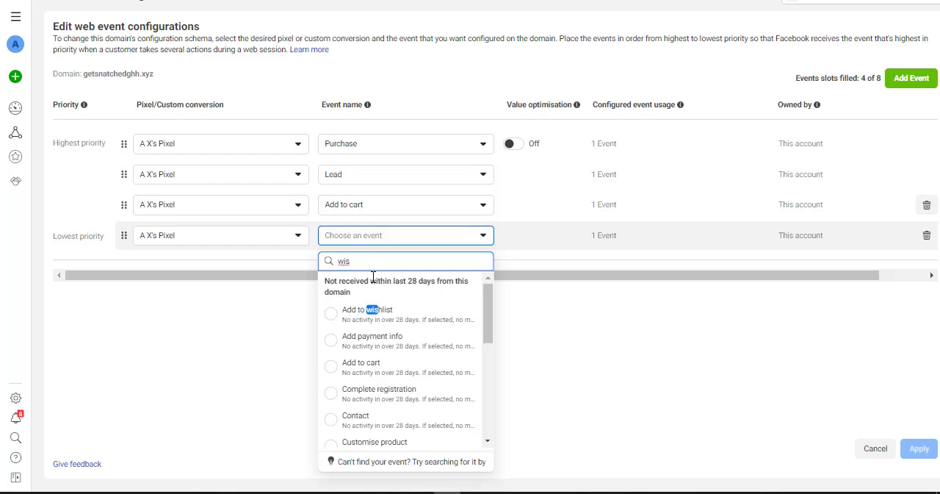
click(359, 311)
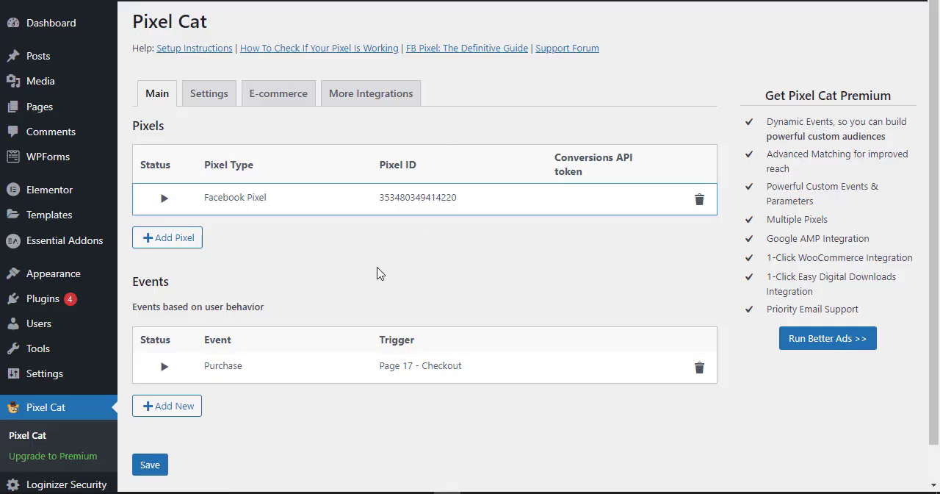
Switch to Pixel Cat in WordPress and start a new event to check its available options.
click(180, 408)
click(420, 161)
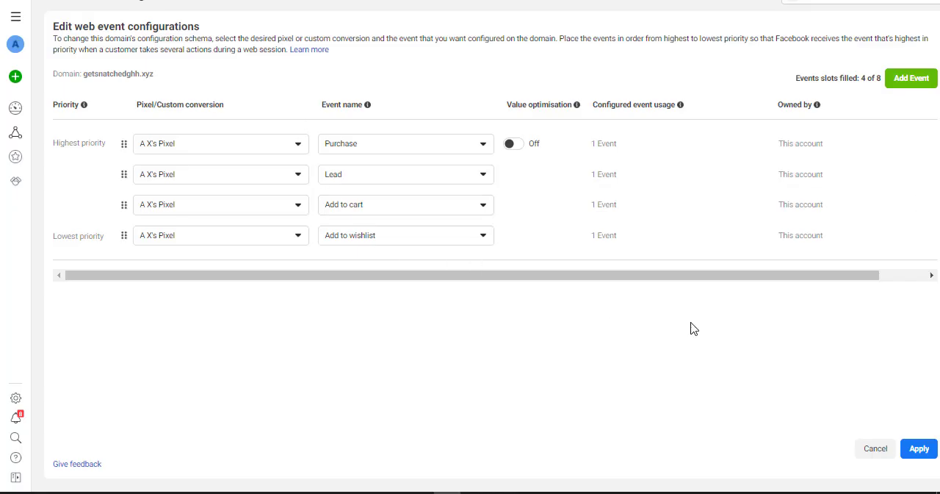
Return to Events Manager, apply the four web events to getsnatchedghh.xyz and confirm the changes.
click(918, 449)
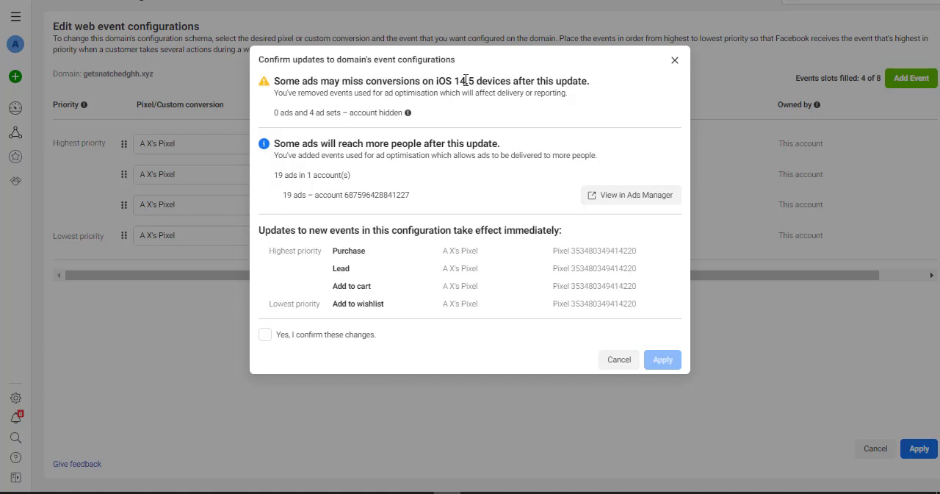
click(332, 338)
click(663, 360)
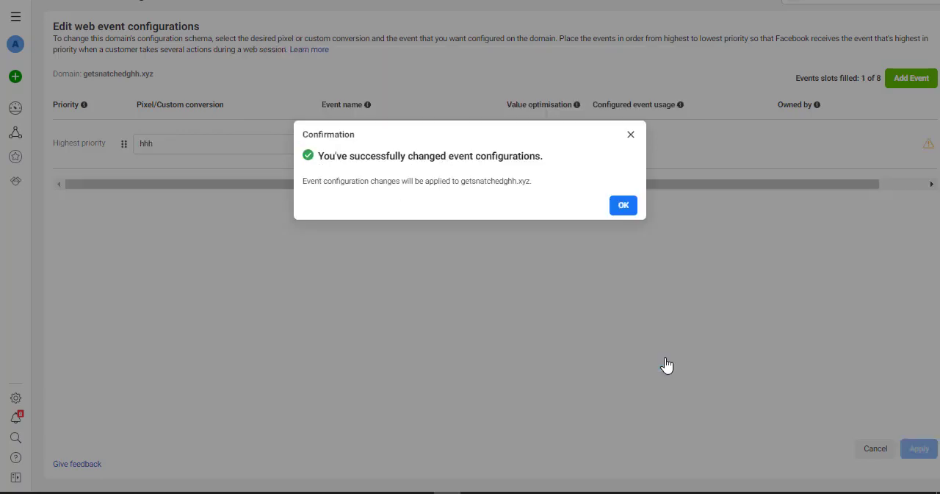
click(624, 206)
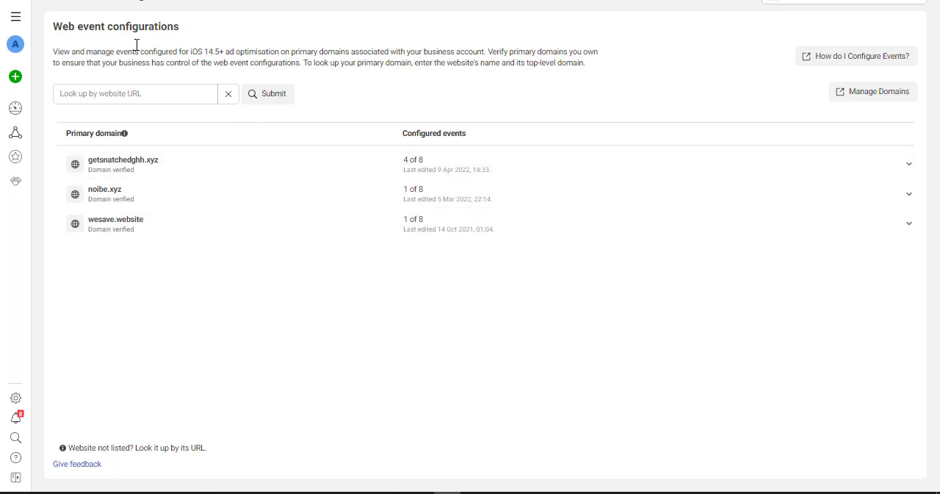
Return to A X's Pixel overview and examine its Pixel/Conversions API events and the websites it is installed on.
click(64, 10)
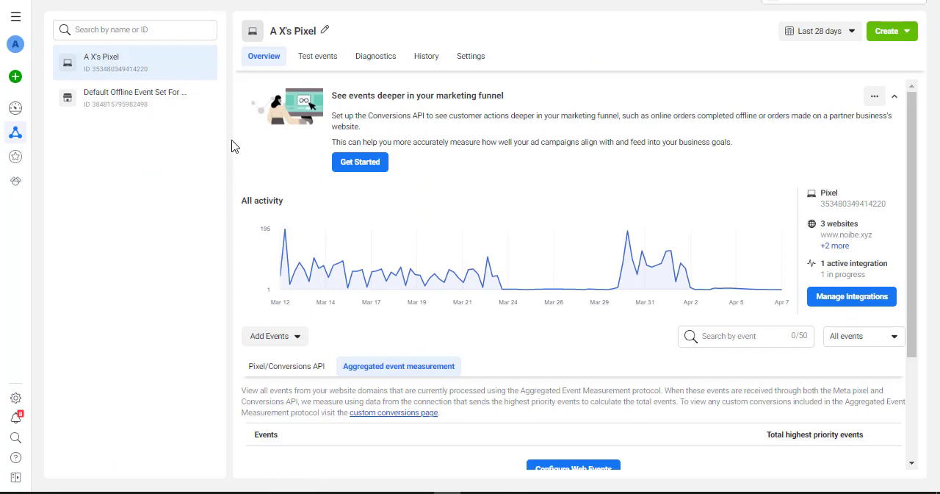
click(303, 366)
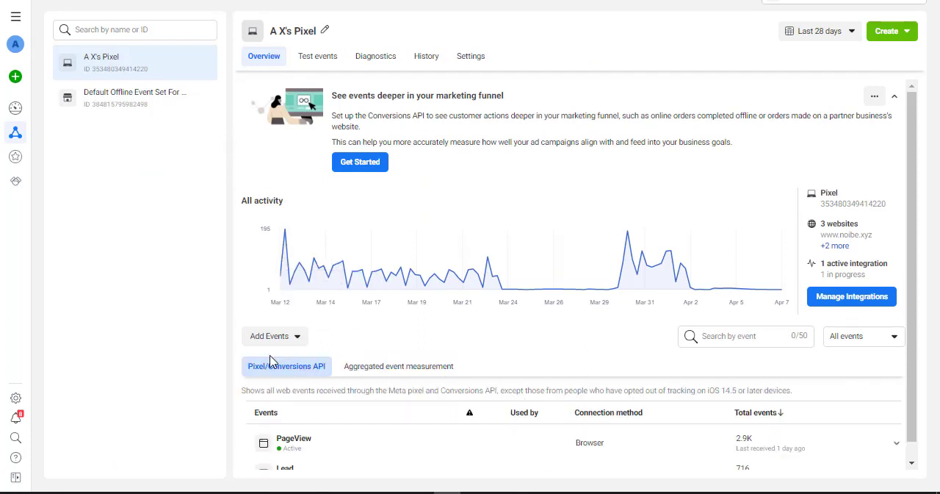
scroll(514, 412, down, 1)
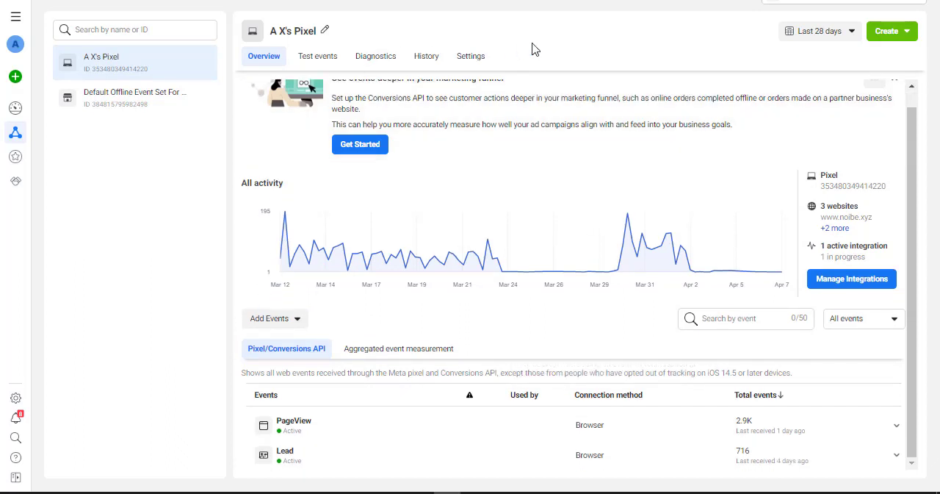
click(837, 229)
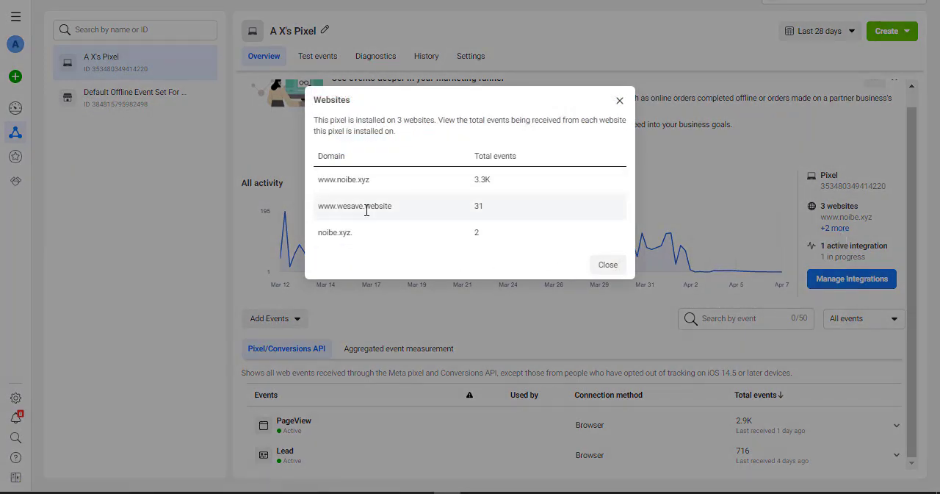
click(608, 265)
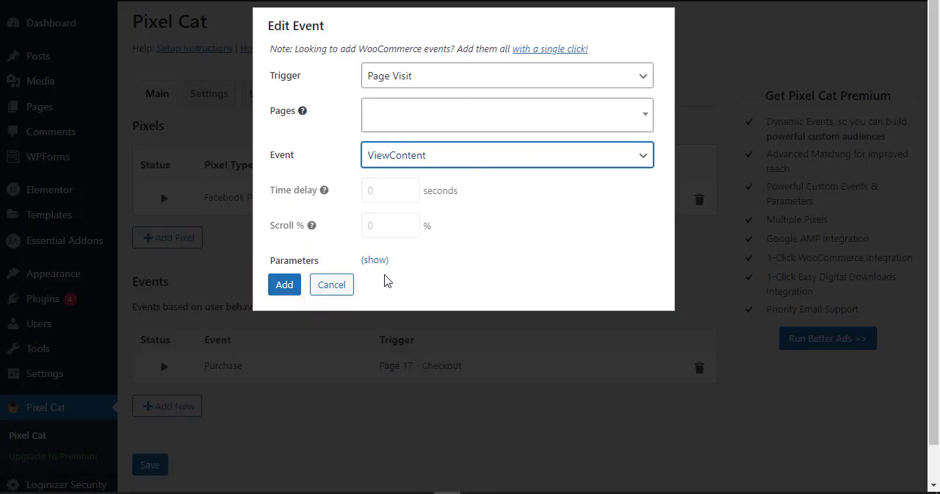
Switch to Ads Manager, show the campaigns list and clear the campaign selection.
click(341, 286)
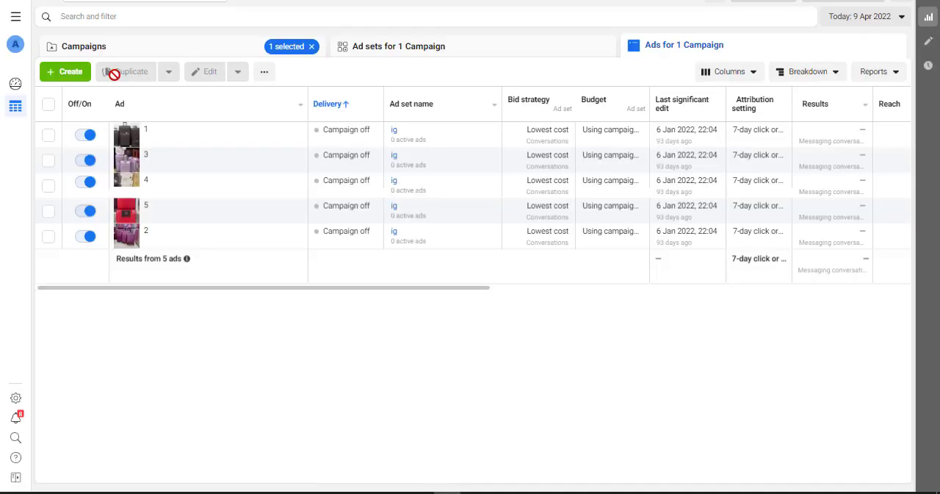
click(169, 48)
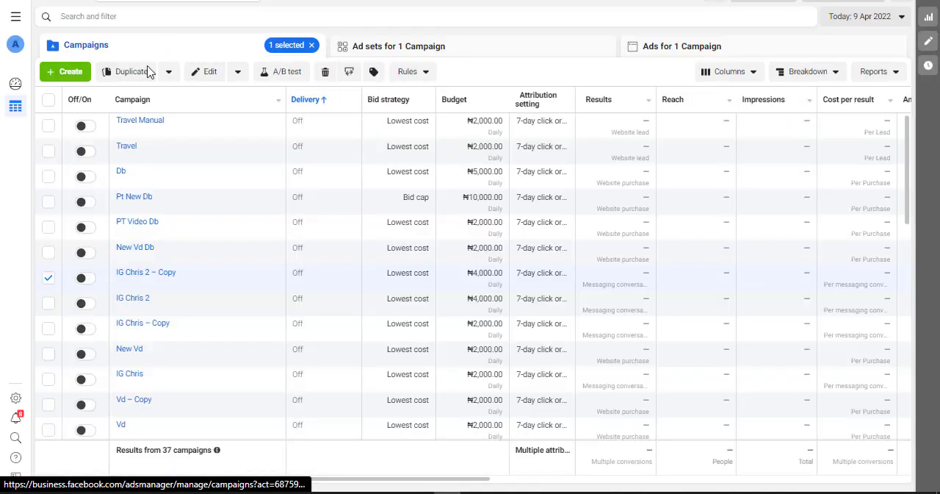
click(48, 277)
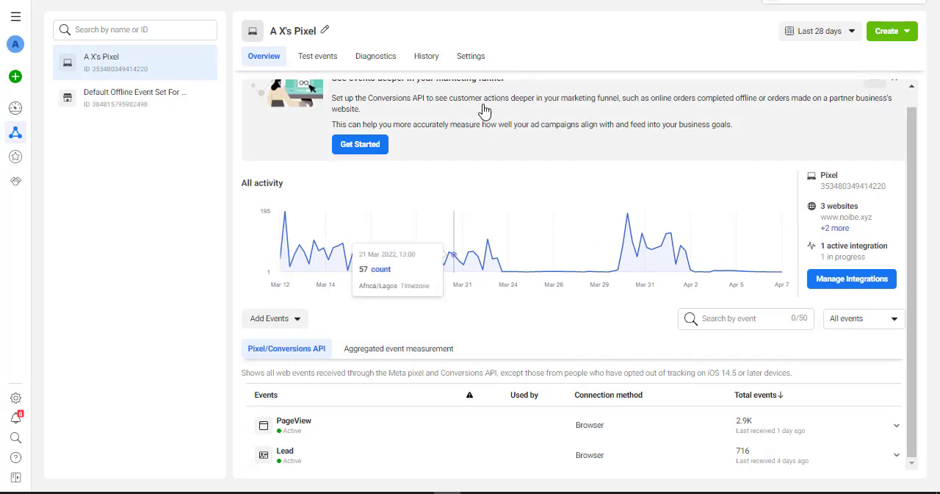
Switch back to Events Manager and review A X's Pixel settings, aggregated event measurement and web event configurations.
click(474, 59)
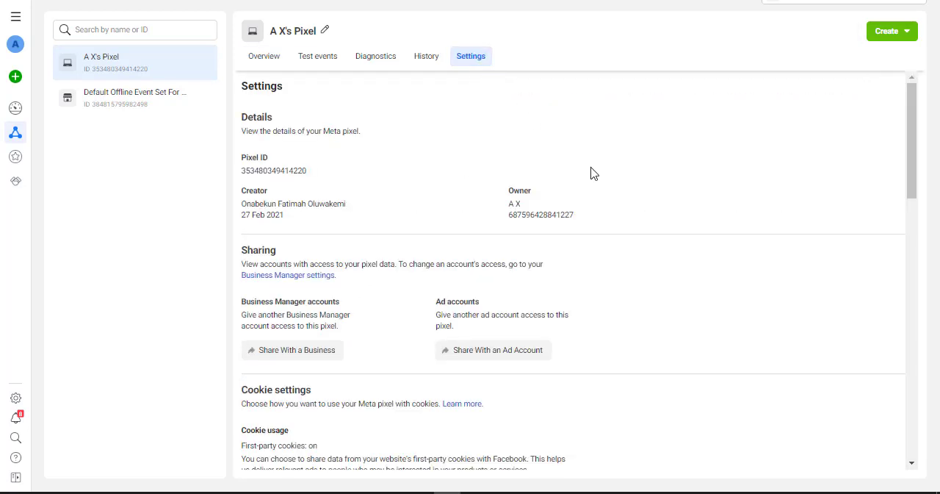
click(273, 66)
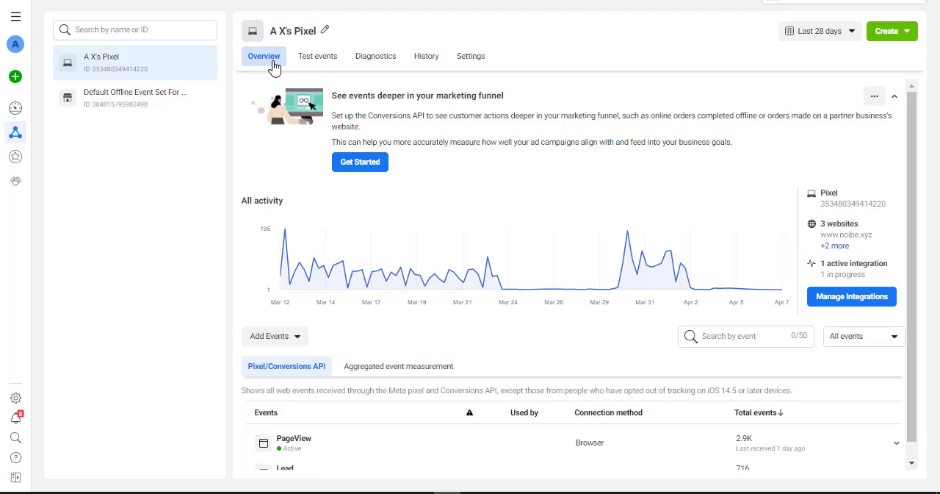
click(399, 369)
scroll(562, 400, down, 2)
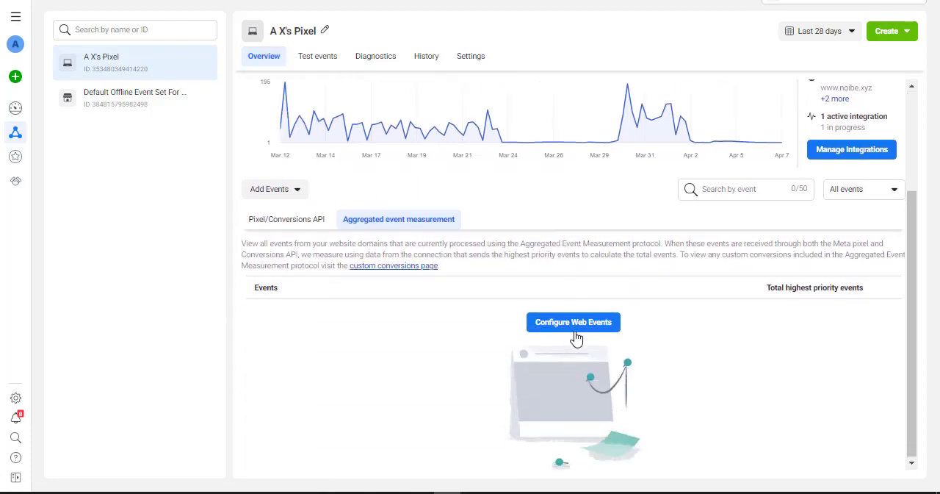
click(577, 334)
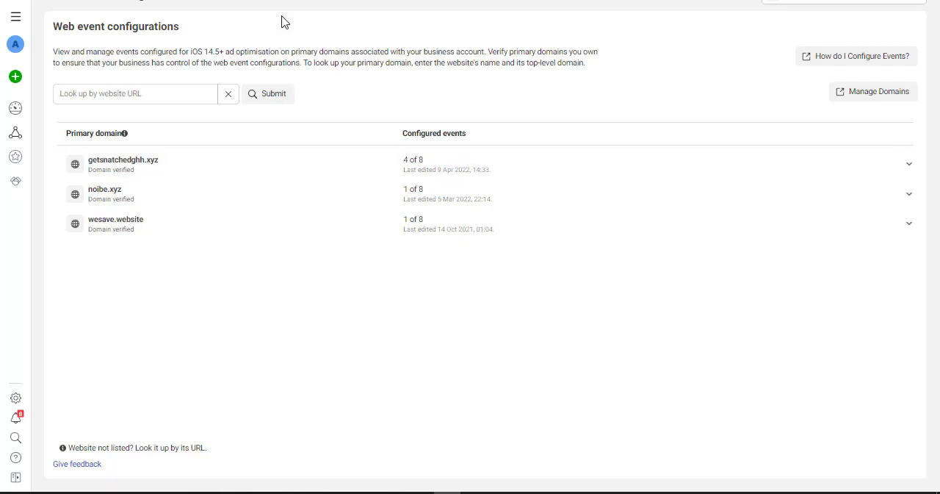
Remove getsnatchedghh.xyz and its subdomains from the traffic permissions allow list in A X's Pixel settings.
click(60, 5)
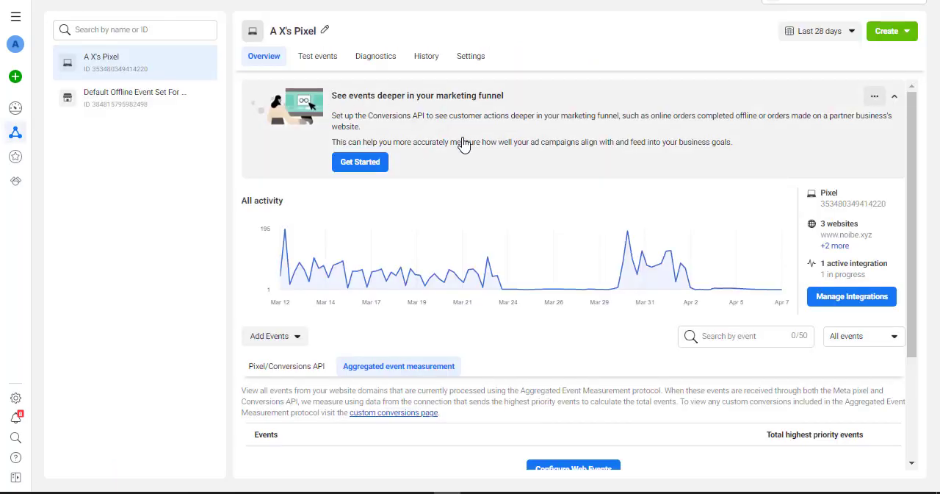
click(471, 56)
scroll(631, 261, down, 5)
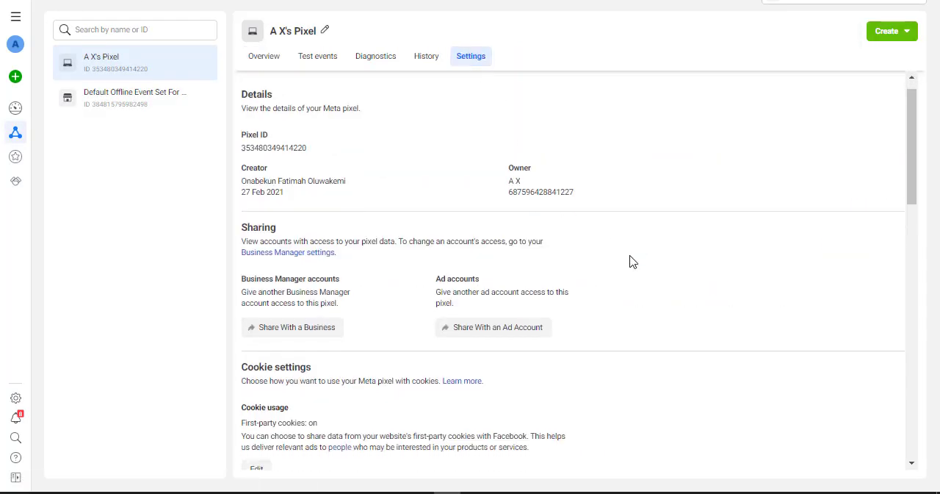
scroll(633, 263, down, 7)
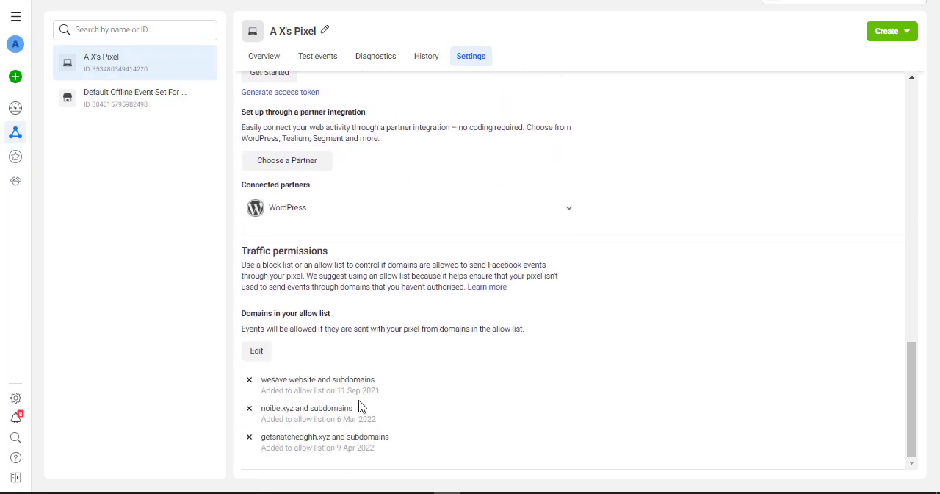
click(249, 437)
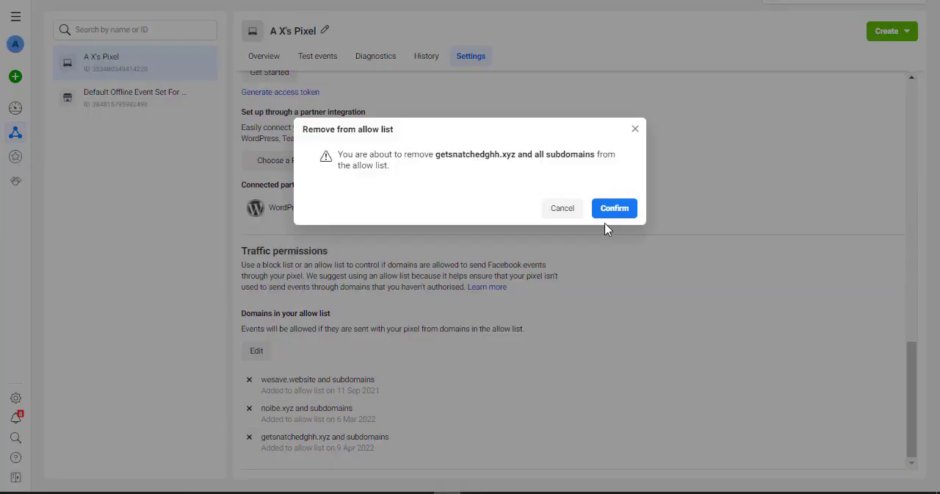
click(621, 210)
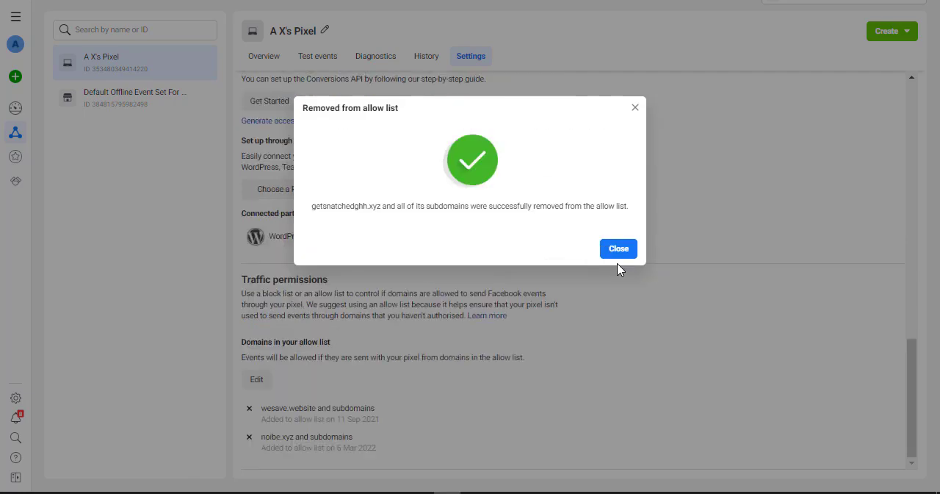
Return to A X's Pixel overview, go to its web event configurations and open getsnatchedghh.xyz's events for editing.
click(616, 253)
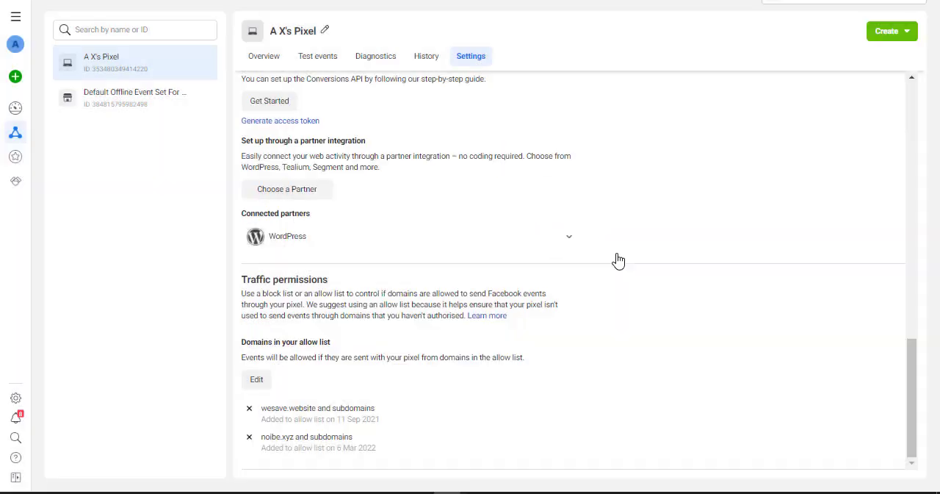
click(263, 59)
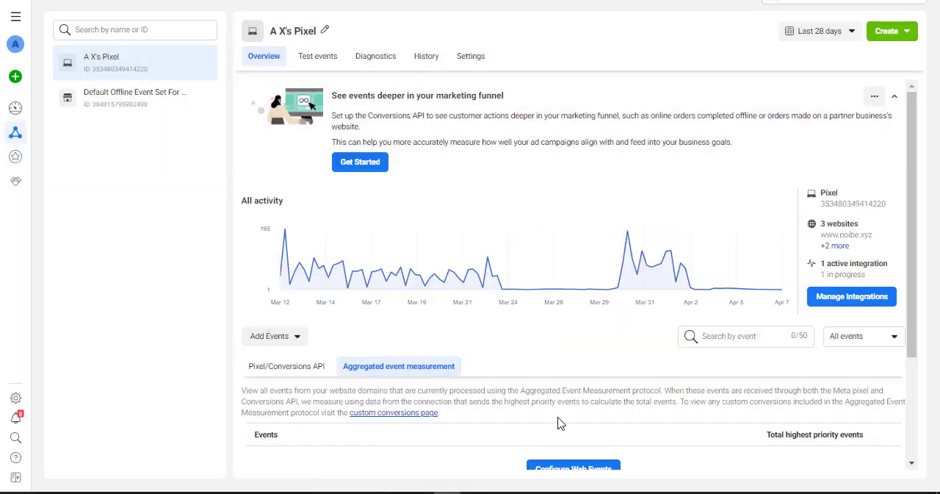
scroll(559, 423, down, 2)
click(574, 325)
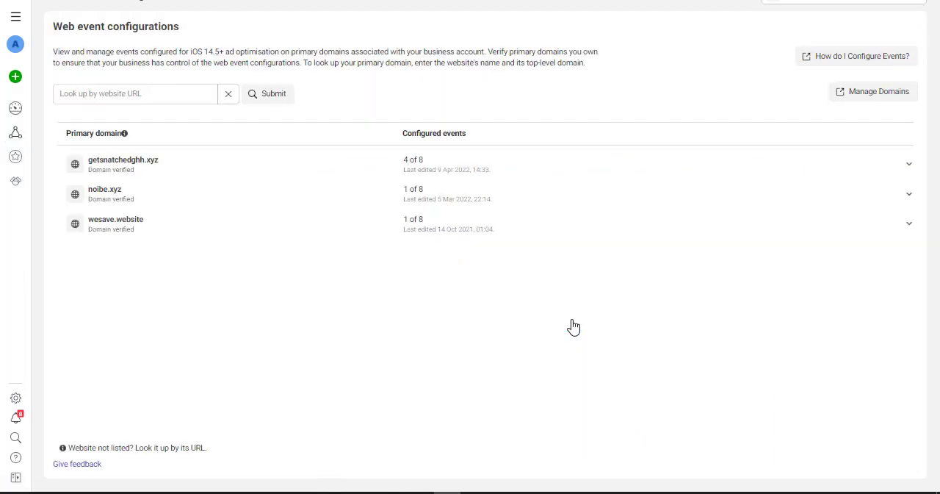
click(911, 166)
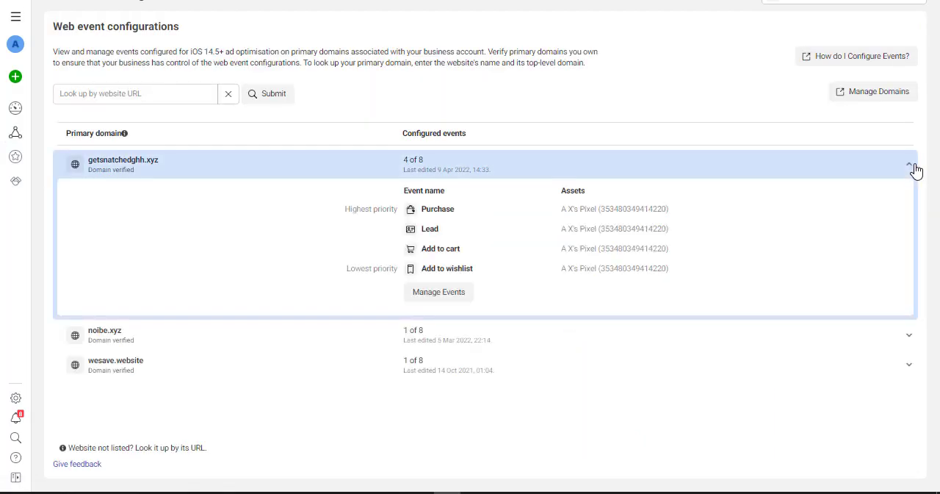
click(144, 162)
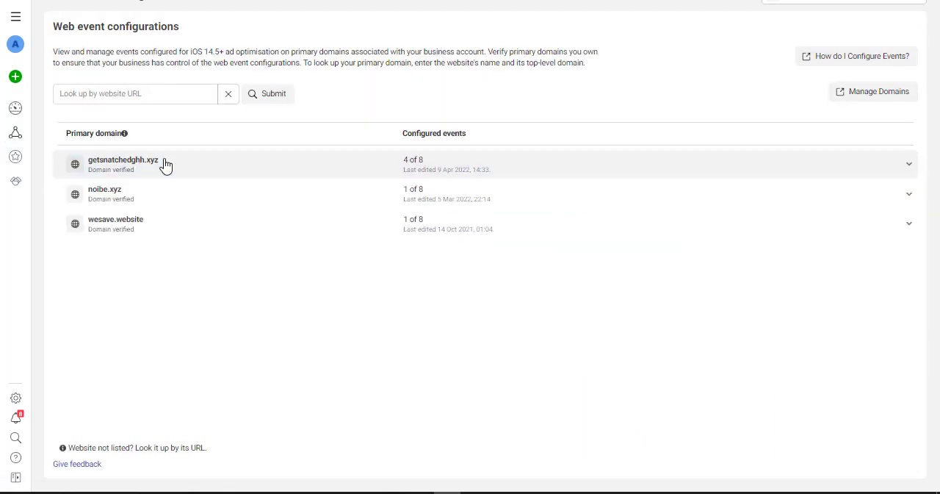
click(426, 167)
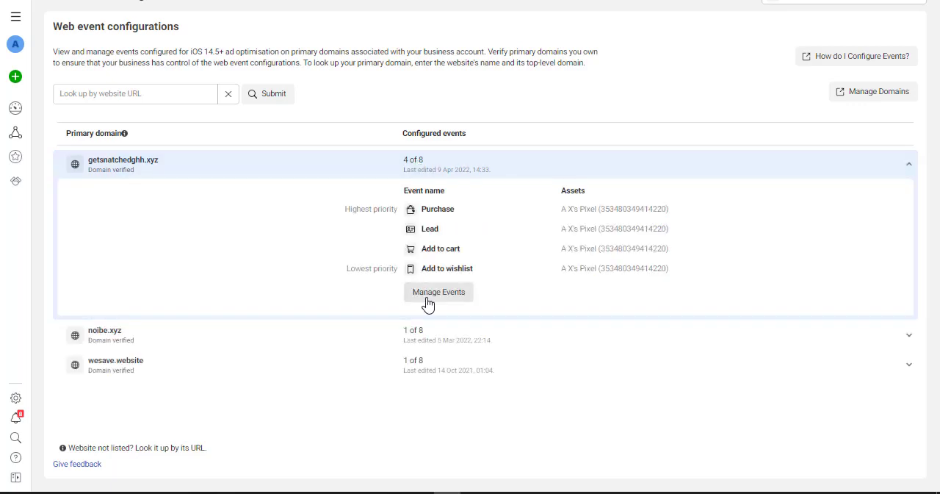
click(429, 299)
click(610, 242)
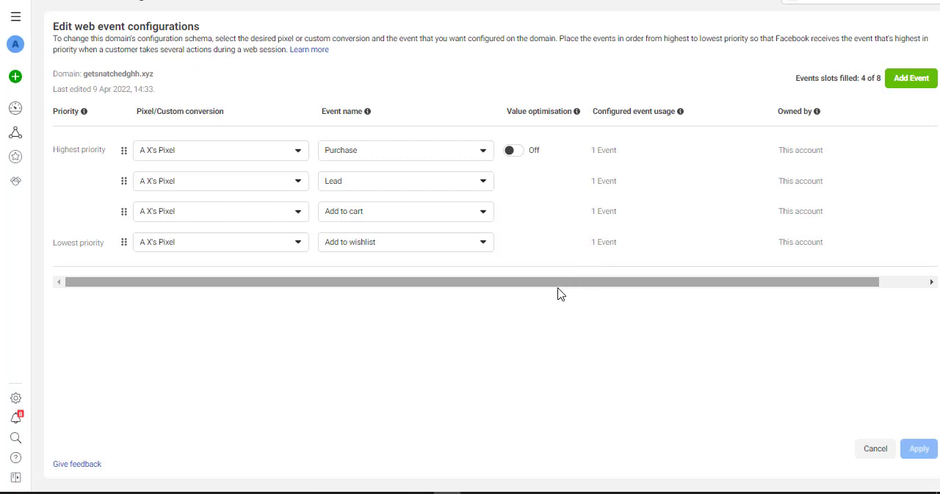
Delete the Purchase, Lead, Add to cart and Add to wishlist events from getsnatchedghh.xyz, apply the change and acknowledge deleting all events.
drag(558, 288, 628, 286)
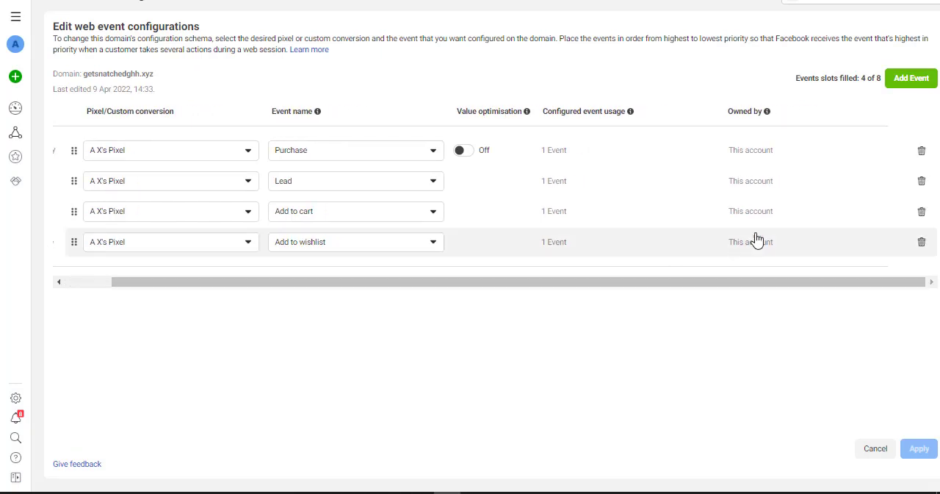
click(923, 153)
click(922, 152)
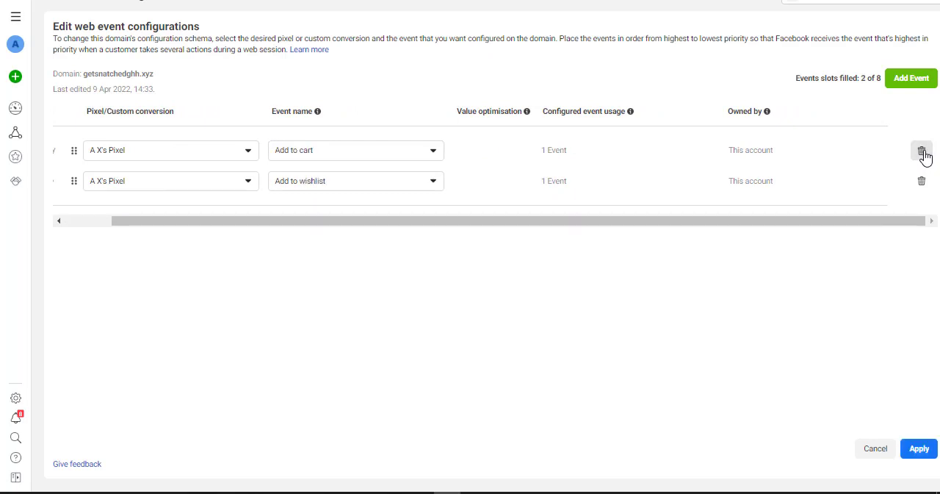
click(923, 152)
click(922, 152)
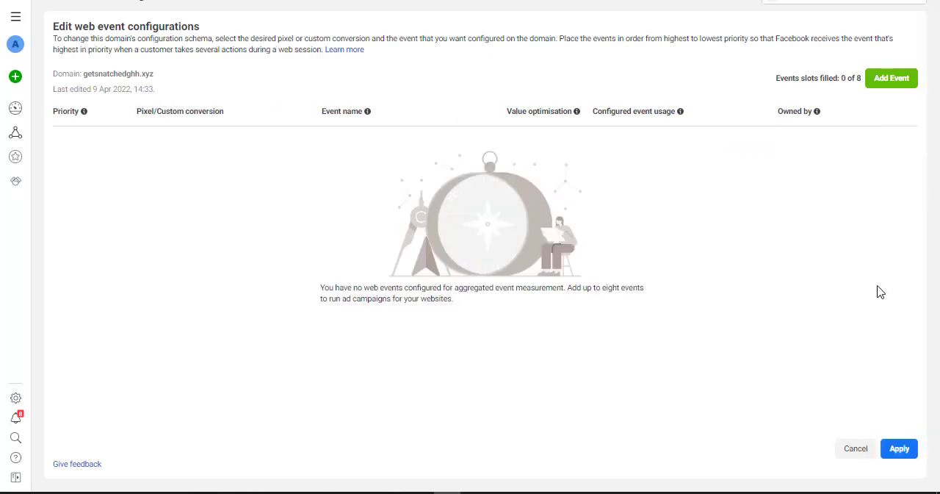
click(901, 448)
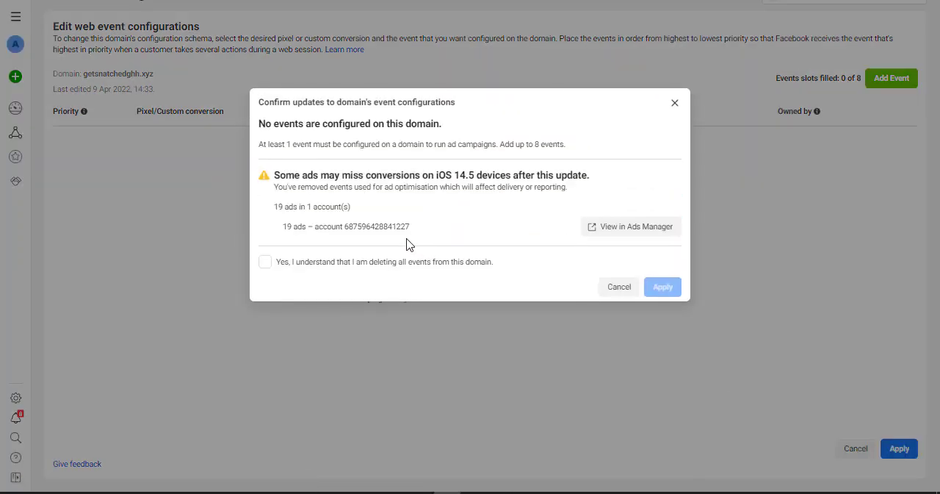
click(385, 270)
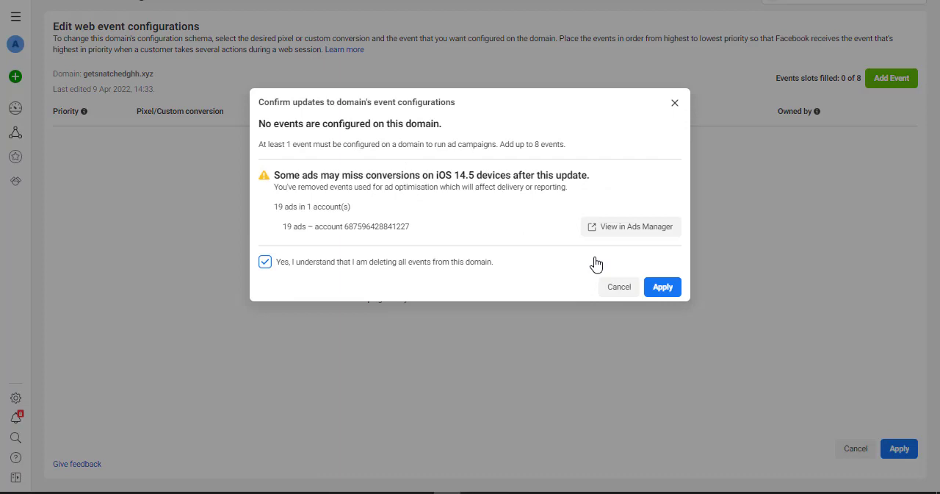
click(663, 286)
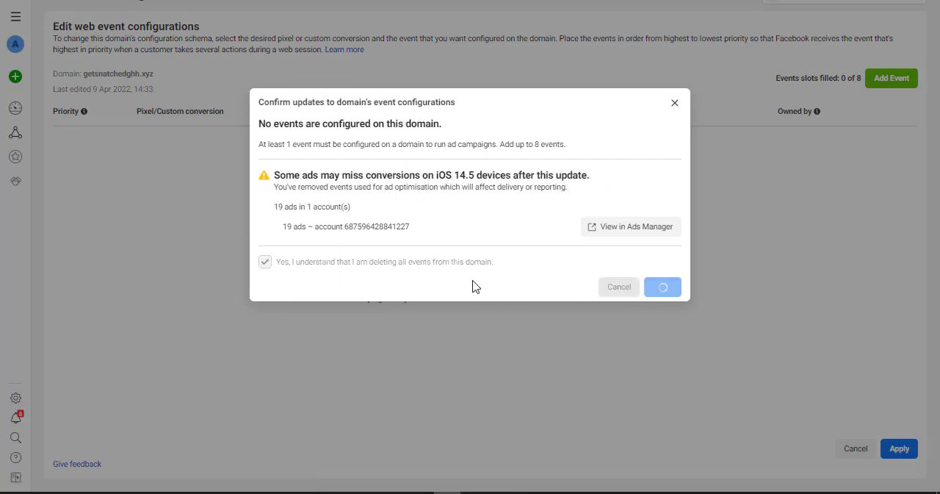
click(621, 208)
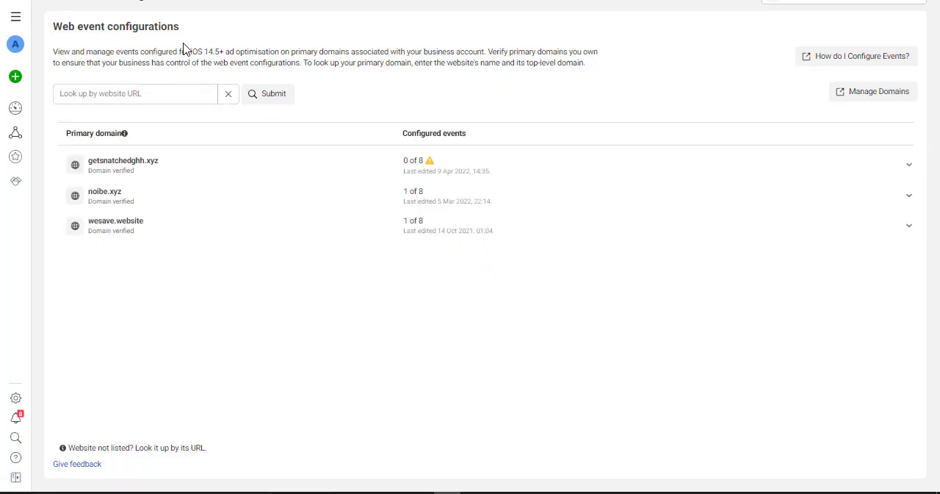
Check the configured events of getsnatchedghh.xyz in the web event configurations.
mouse_move(431, 168)
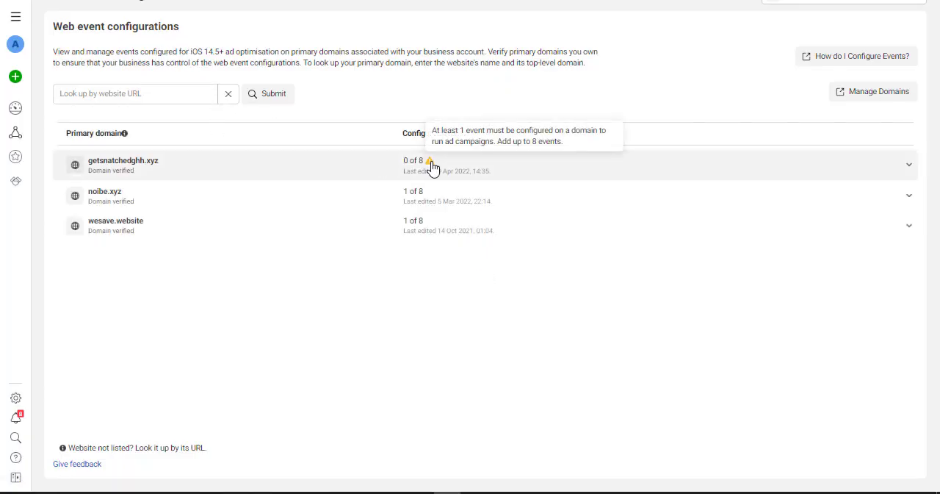
click(910, 166)
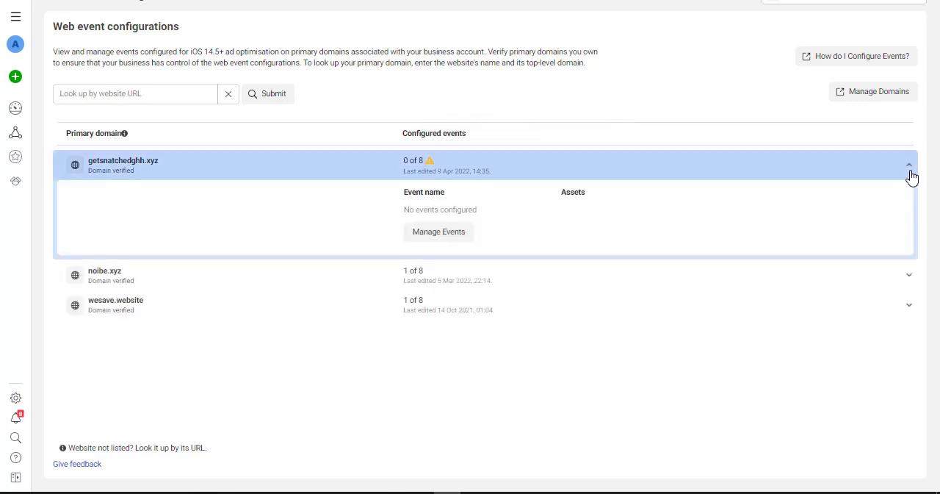
click(911, 176)
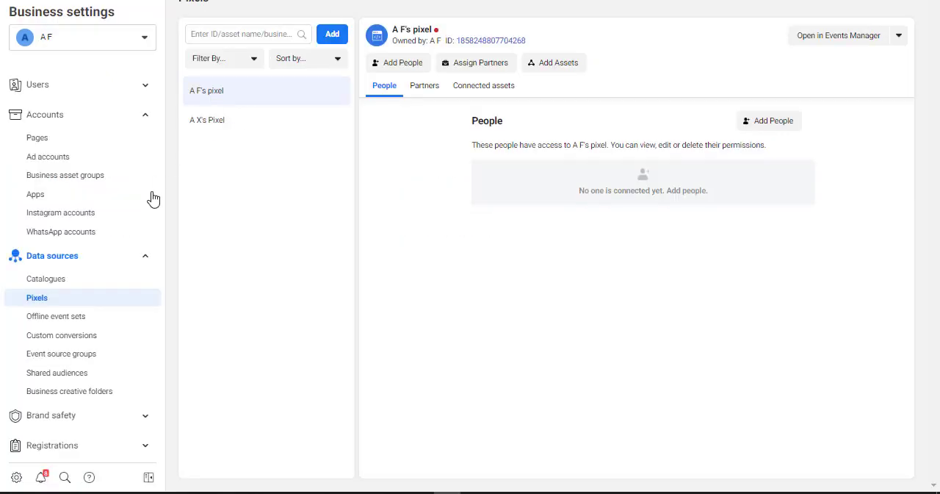
Switch to Business settings and remove the getsnatchedghh.xyz domain from the business account's brand safety domains.
click(145, 257)
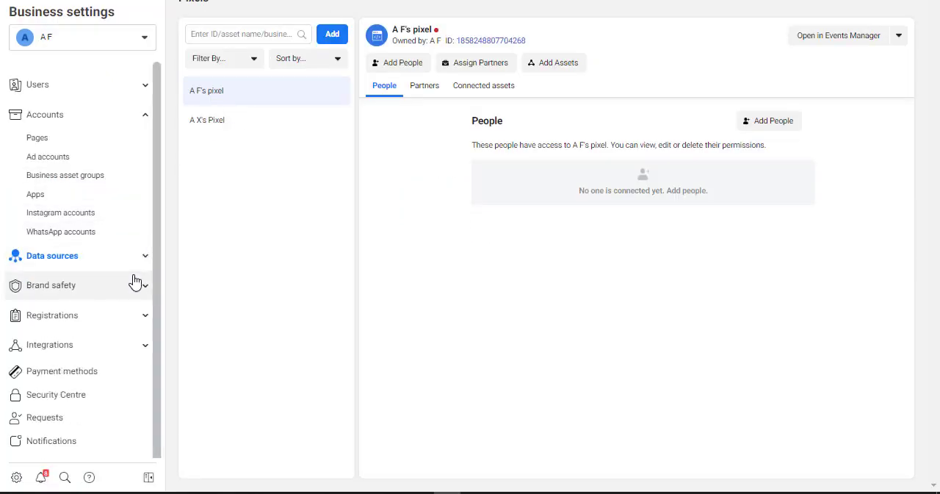
click(144, 286)
click(42, 315)
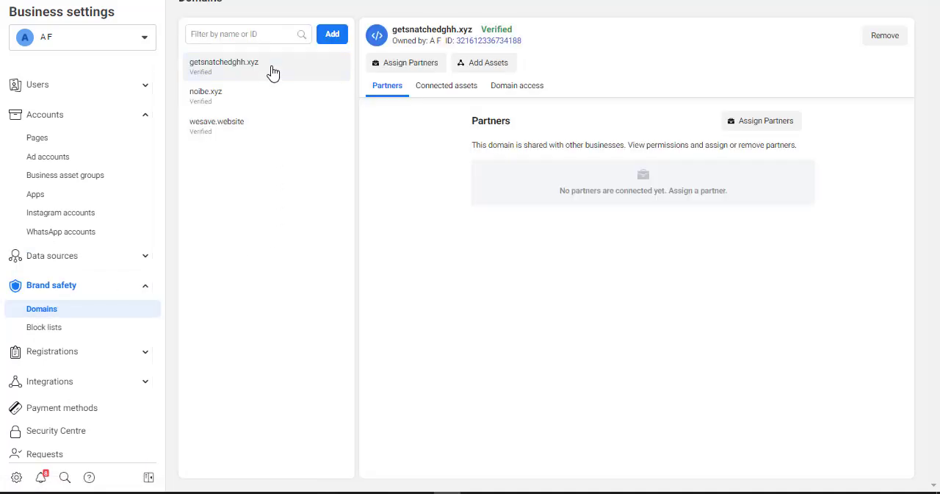
click(884, 36)
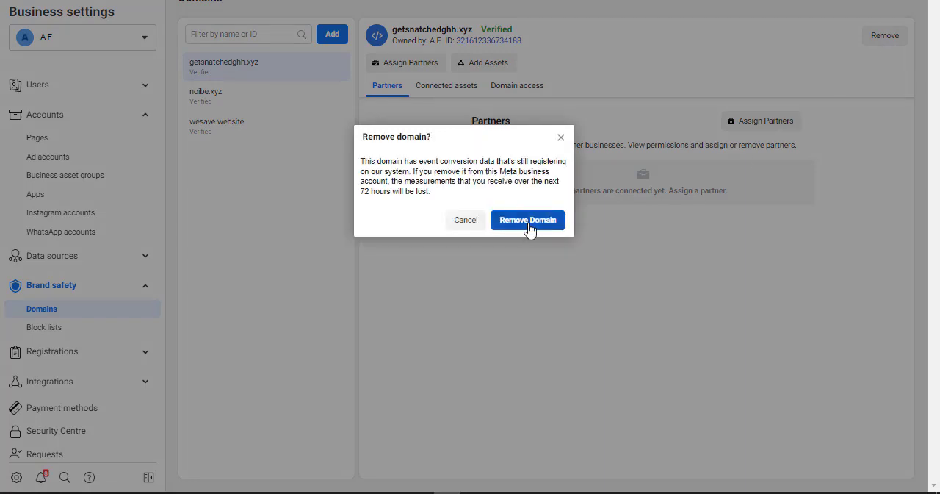
click(528, 229)
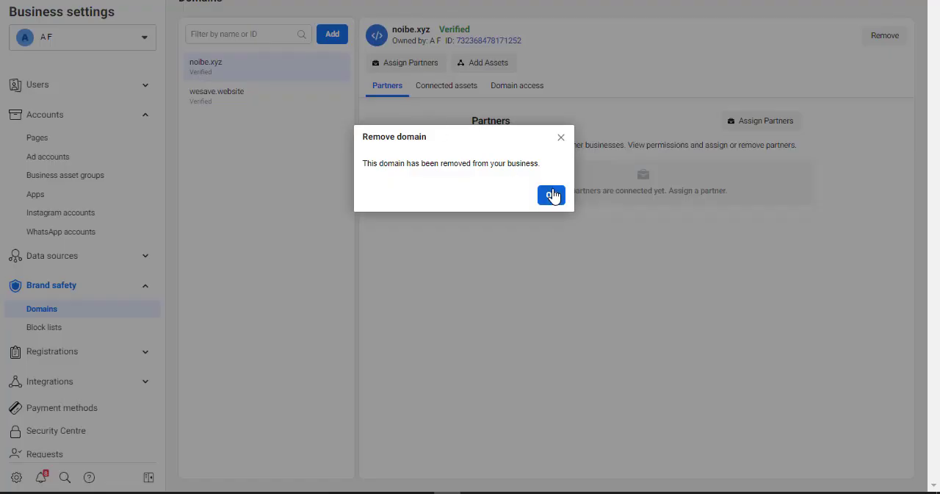
click(551, 195)
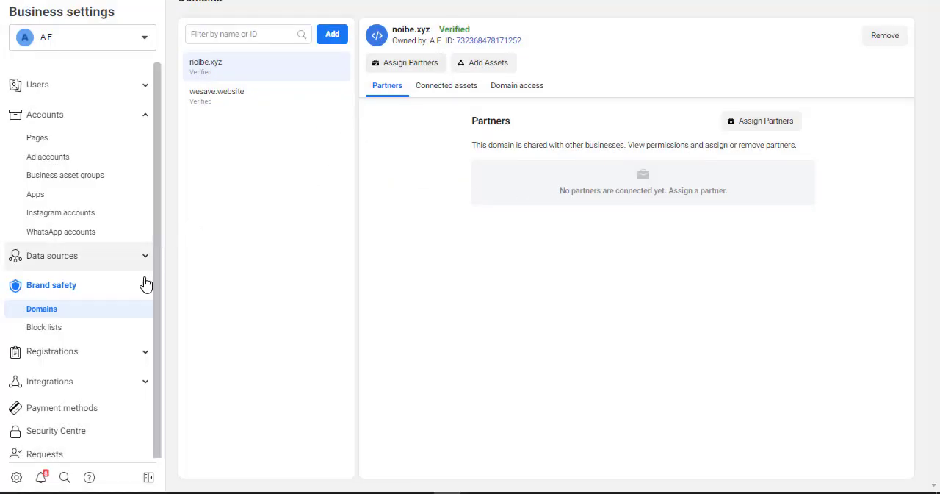
Open the business's pixels and examine the partners and connected assets of A X's Pixel and the connected assets of A F's pixel.
click(146, 288)
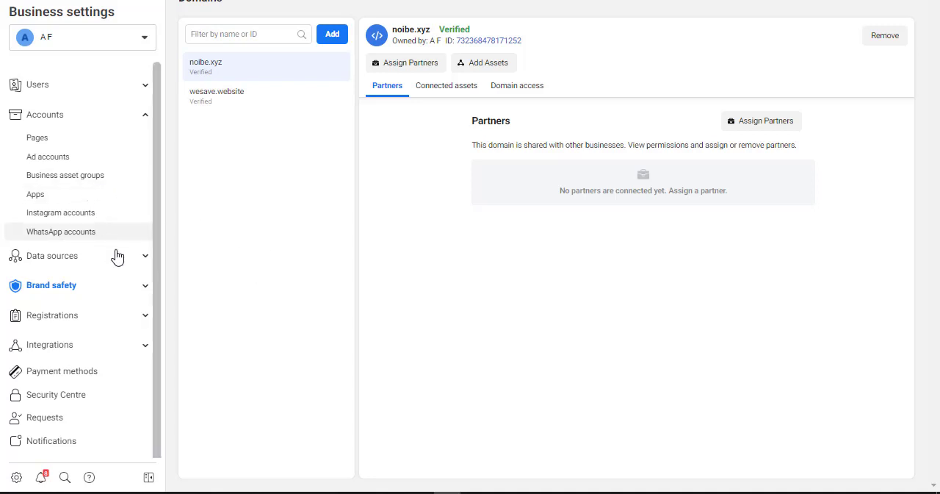
click(143, 255)
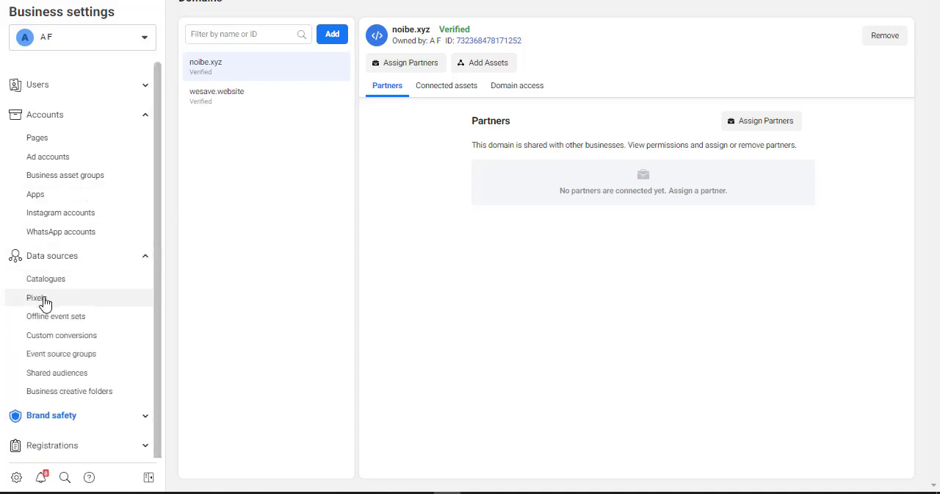
click(37, 298)
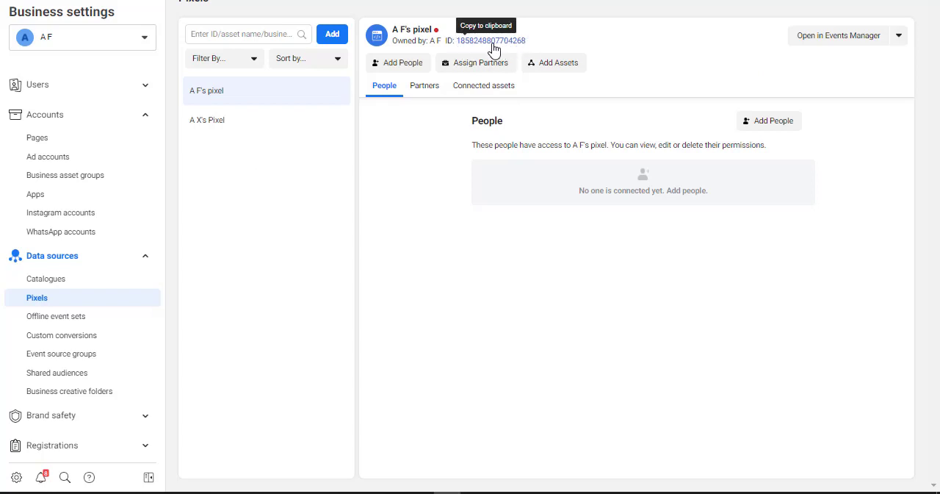
click(232, 126)
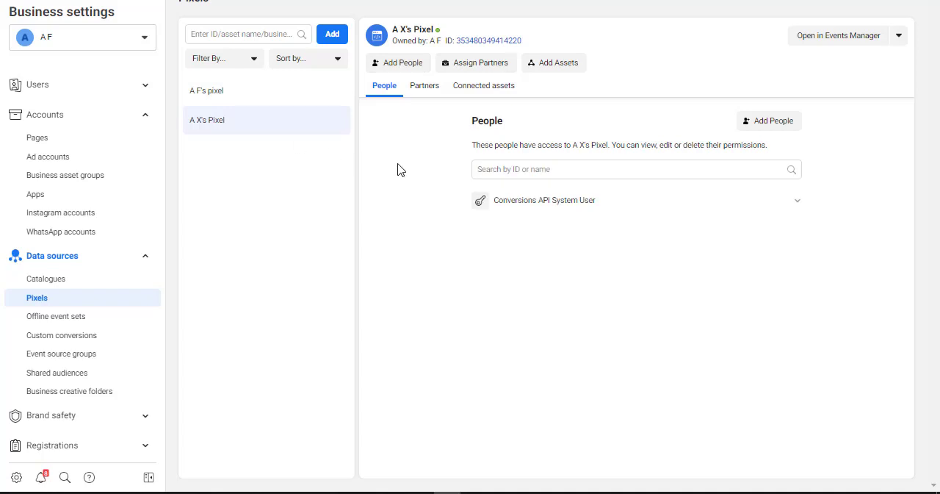
click(423, 88)
click(491, 91)
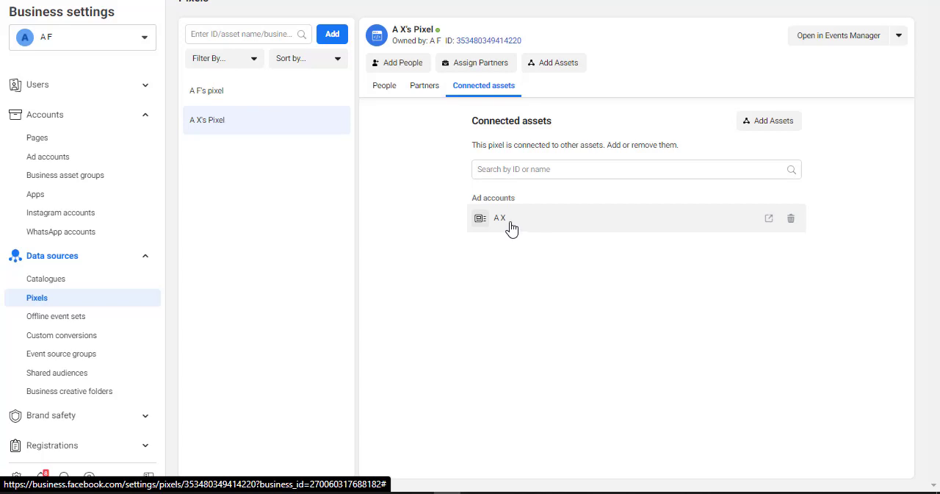
click(209, 90)
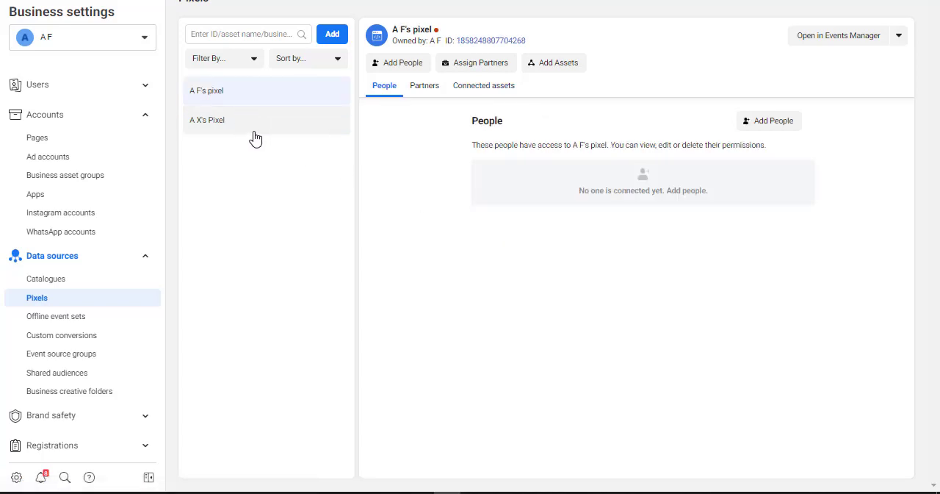
click(145, 256)
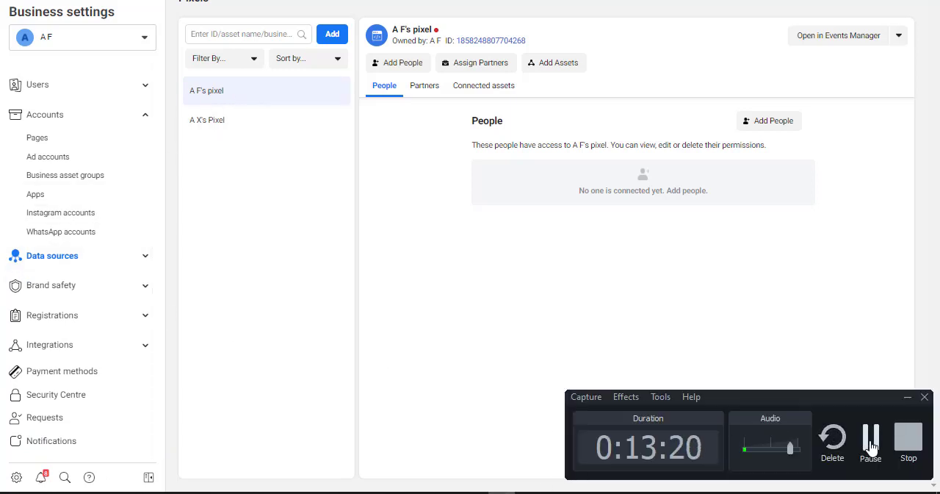
click(868, 439)
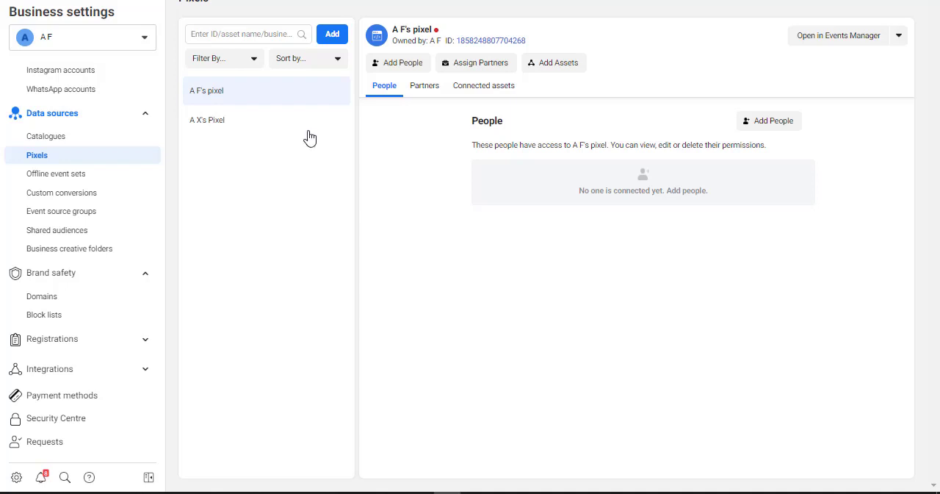
click(493, 91)
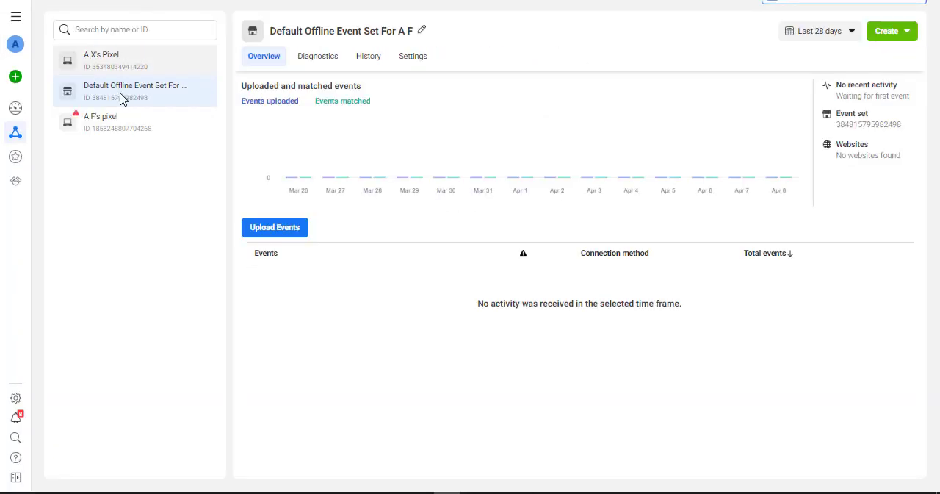
Switch to Events Manager and compare the overviews of A F's pixel and A X's Pixel, ending on A F's pixel.
click(80, 119)
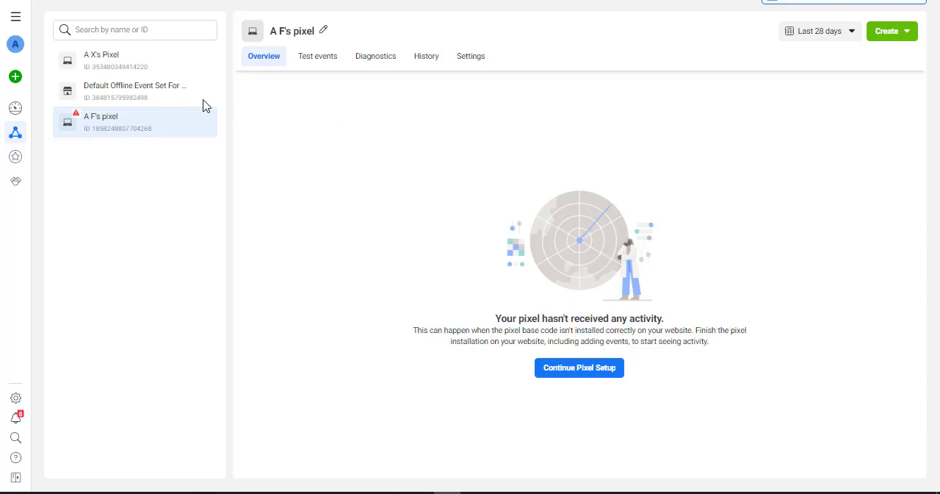
click(132, 73)
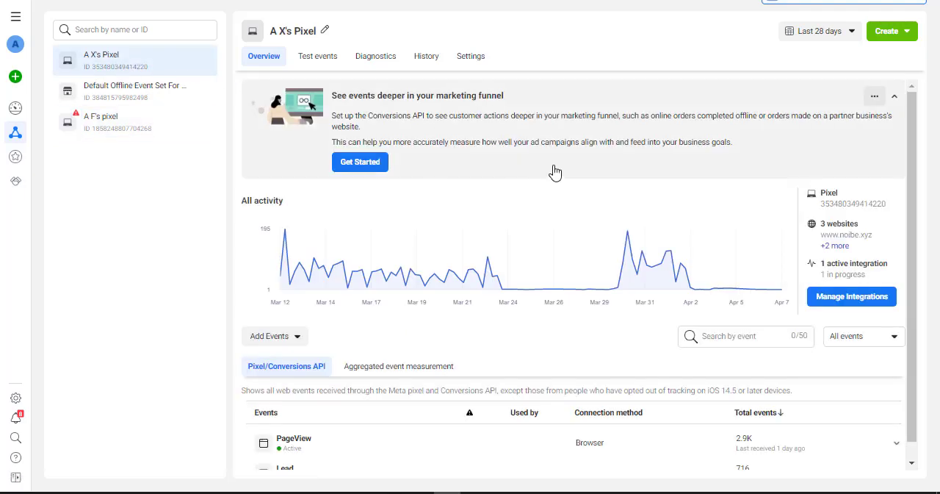
click(134, 125)
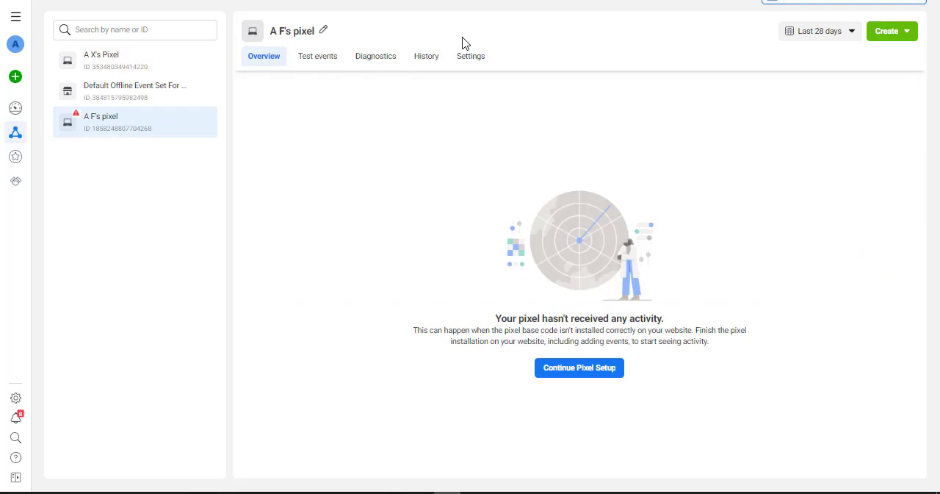
click(136, 71)
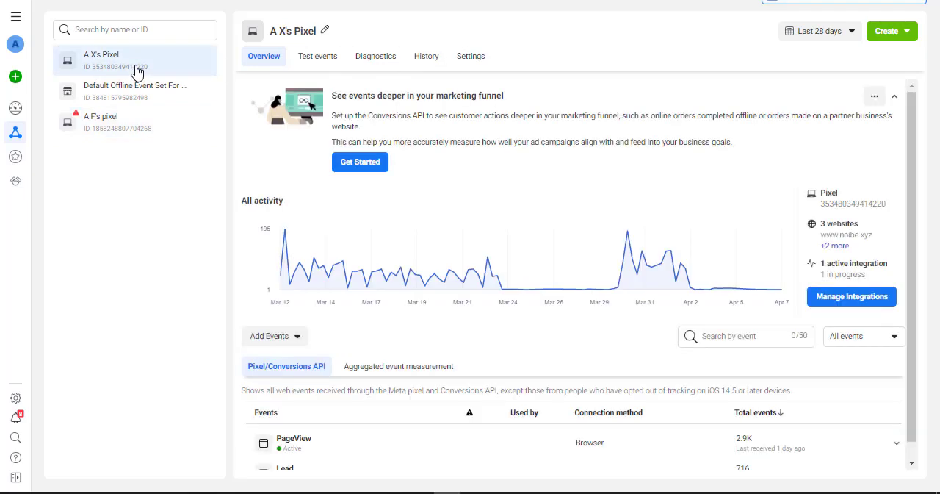
click(123, 123)
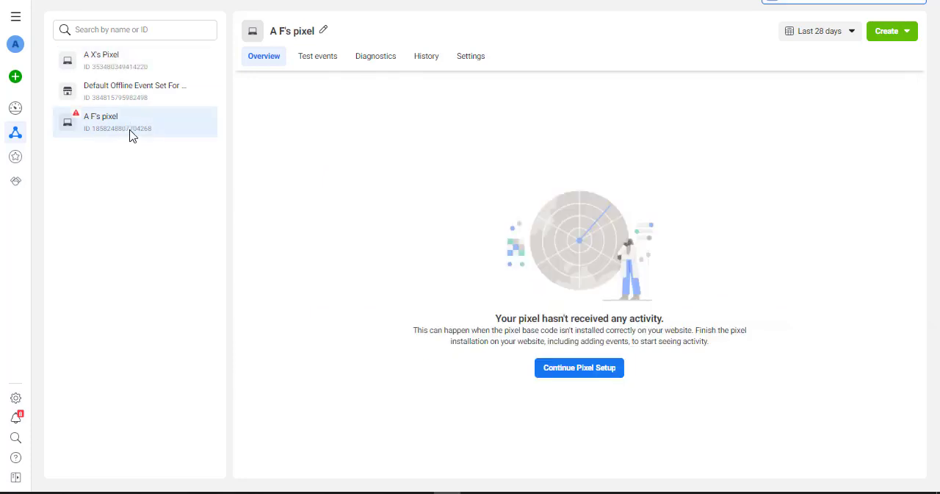